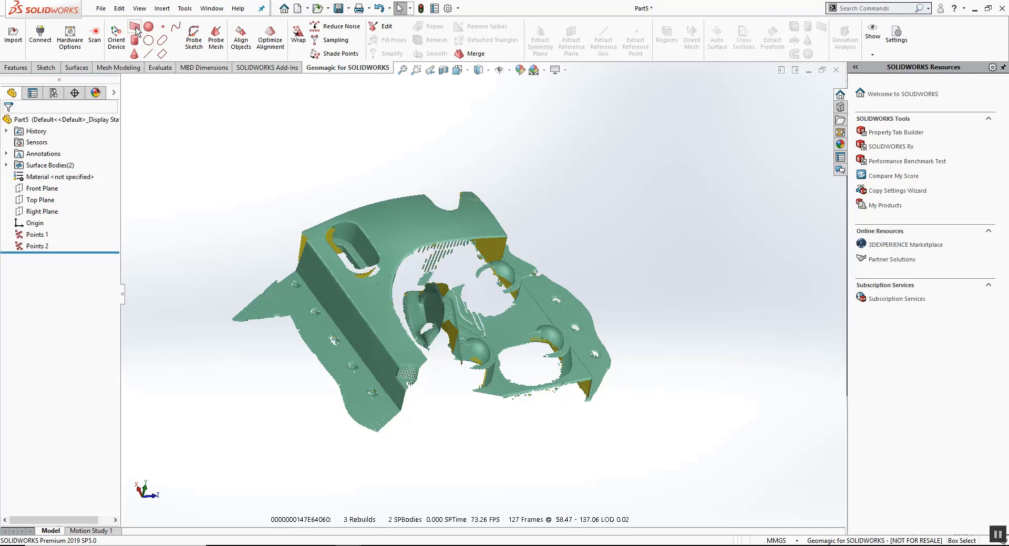
- Probe two sets of three planes with the tactile probe using Probe Plane
click(135, 29)
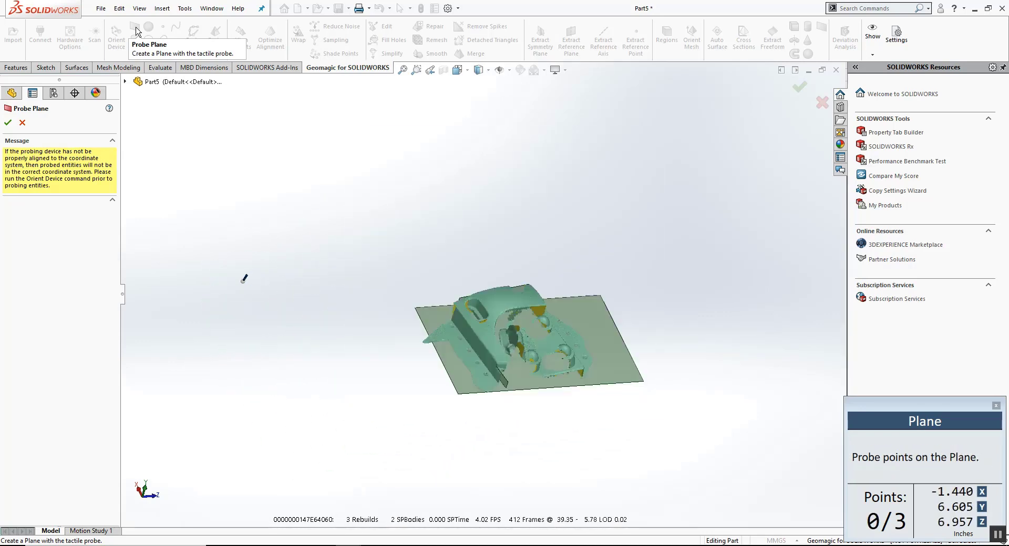
click(7, 124)
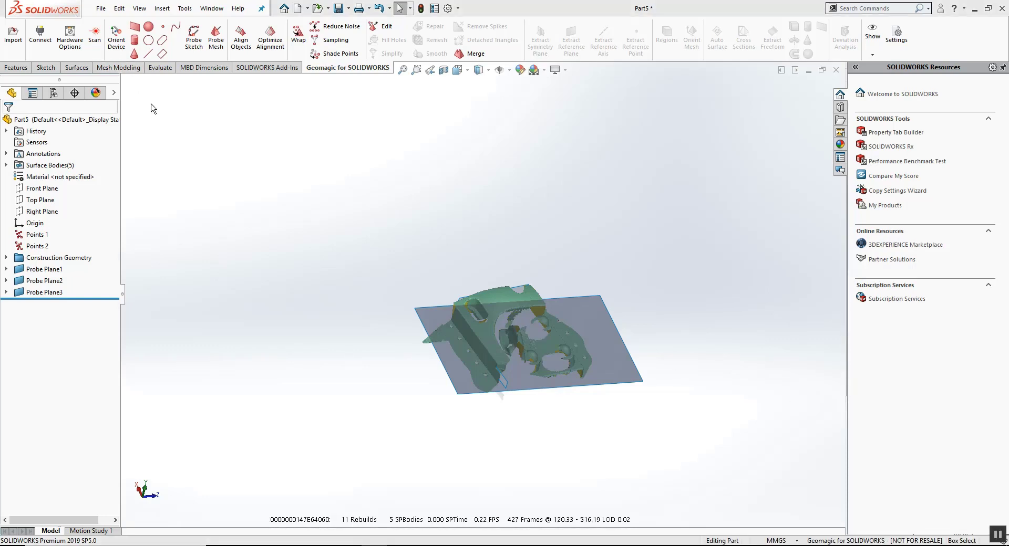
click(135, 27)
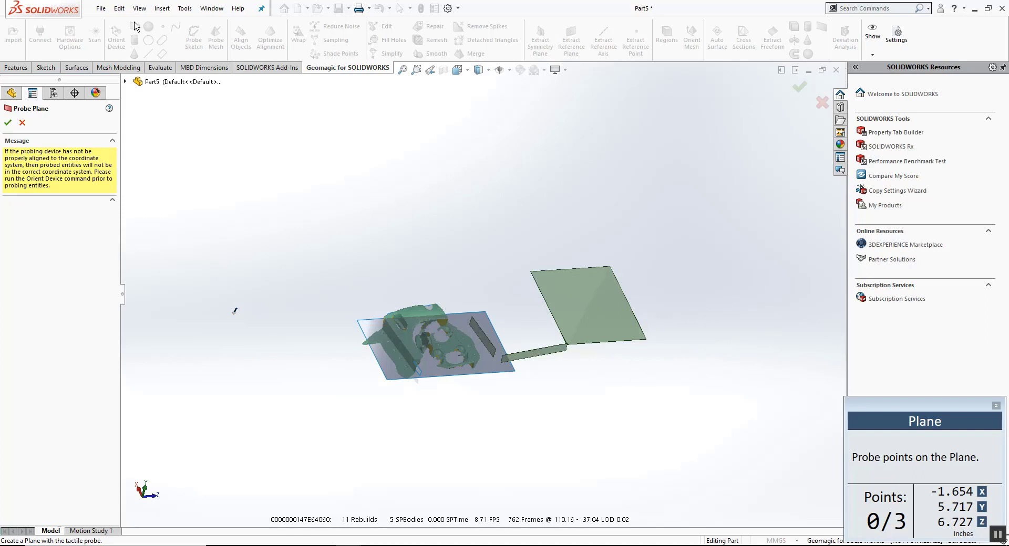
click(8, 122)
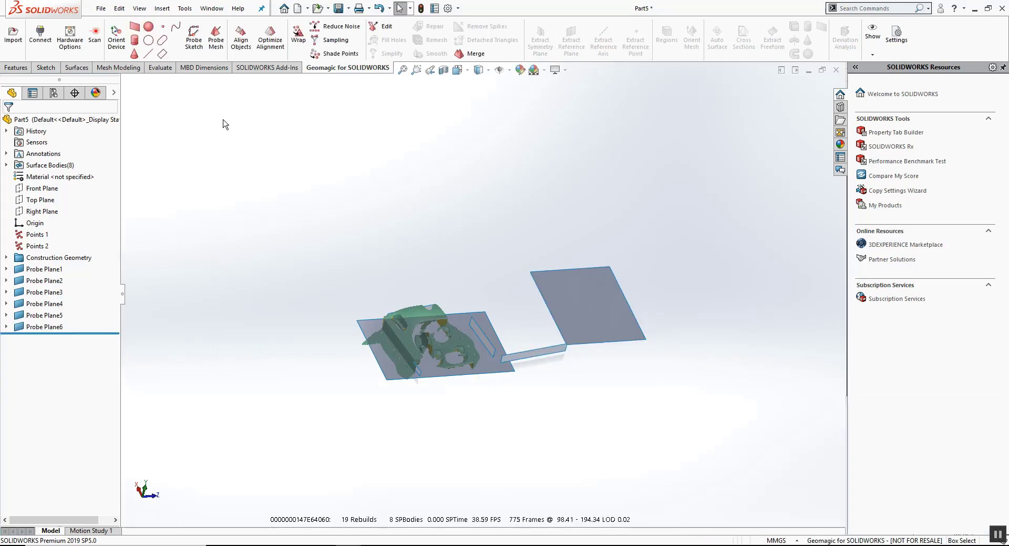
- Create a reference axis from two planes, using the large probed plane beneath the scanned part and an intersecting plane of the first set
click(17, 67)
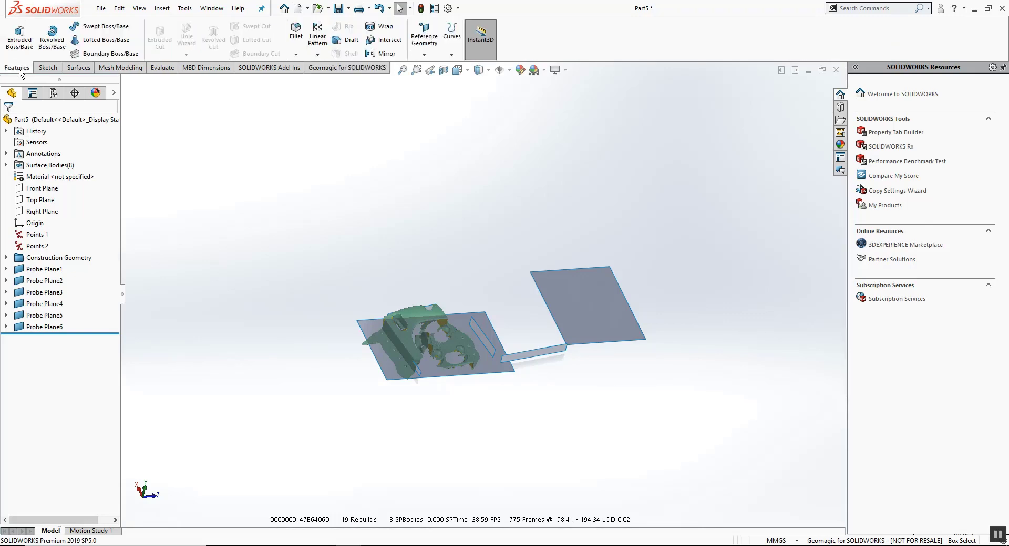
click(424, 54)
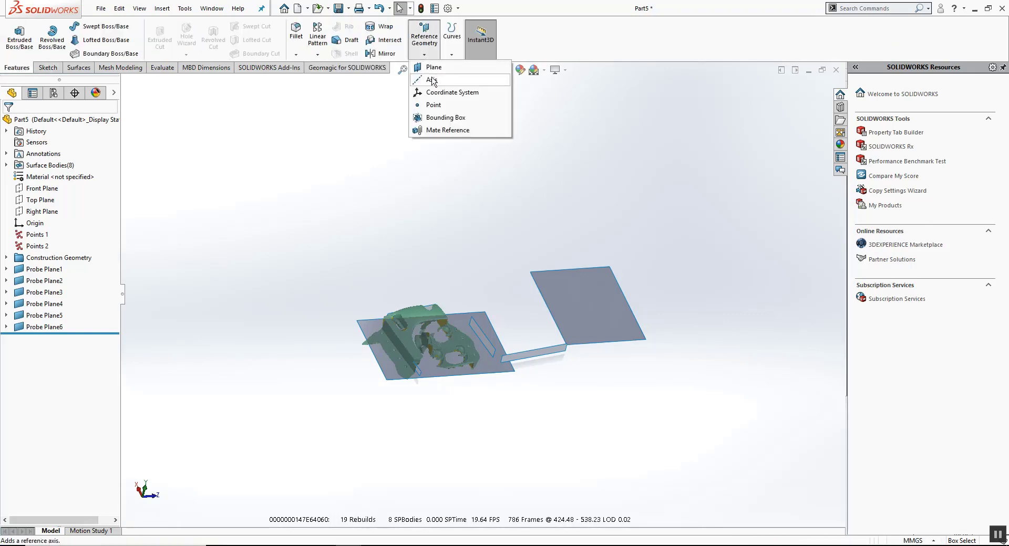
click(432, 81)
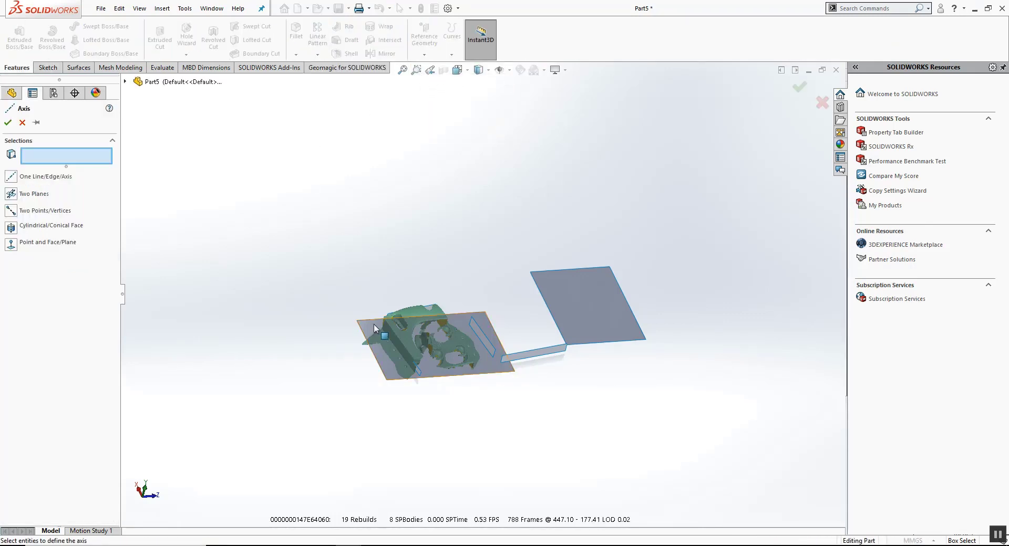
click(389, 360)
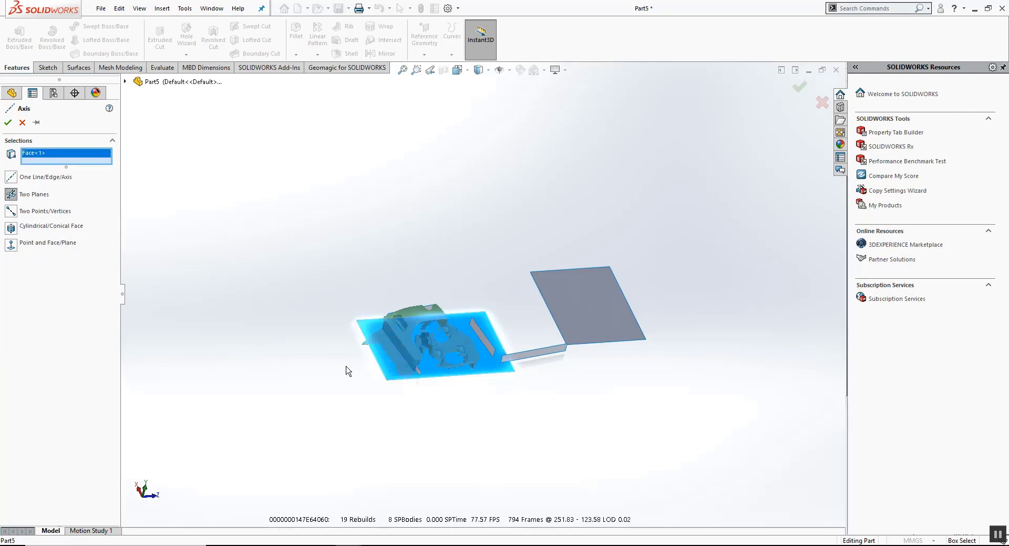
middle_drag(342, 373, 439, 424)
click(486, 366)
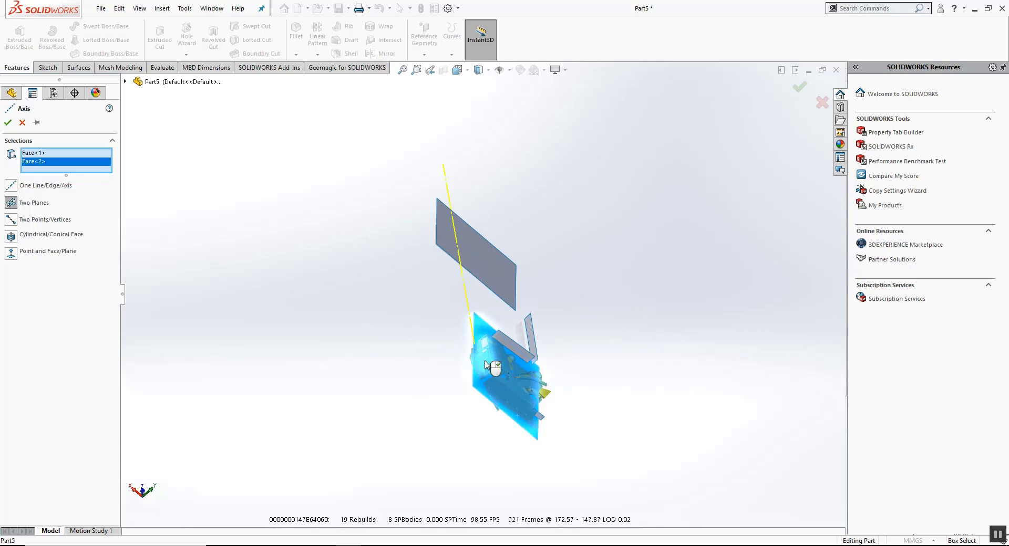
click(7, 123)
- Create a reference point at the intersection of Axis1 and the remaining probed plane of the first set
click(422, 55)
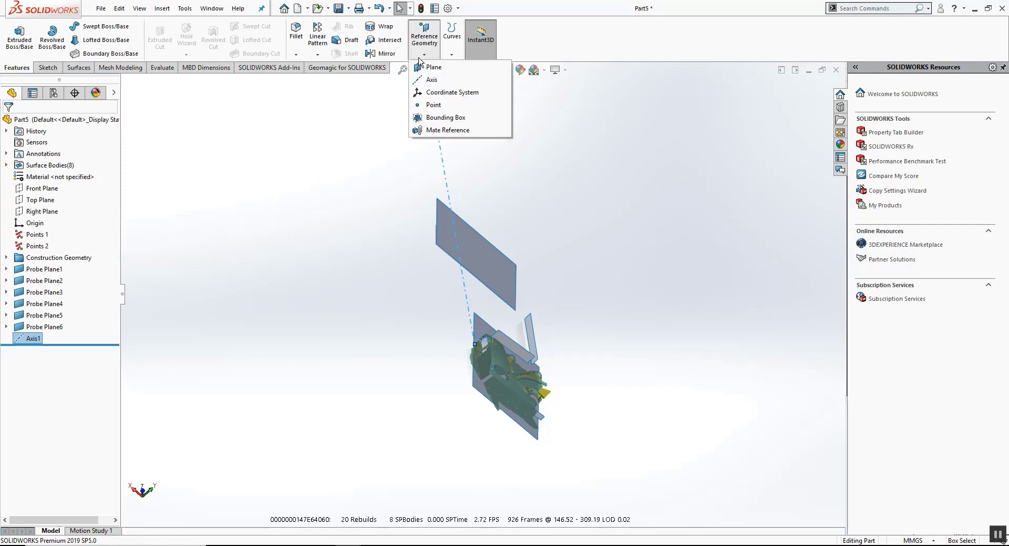
click(432, 105)
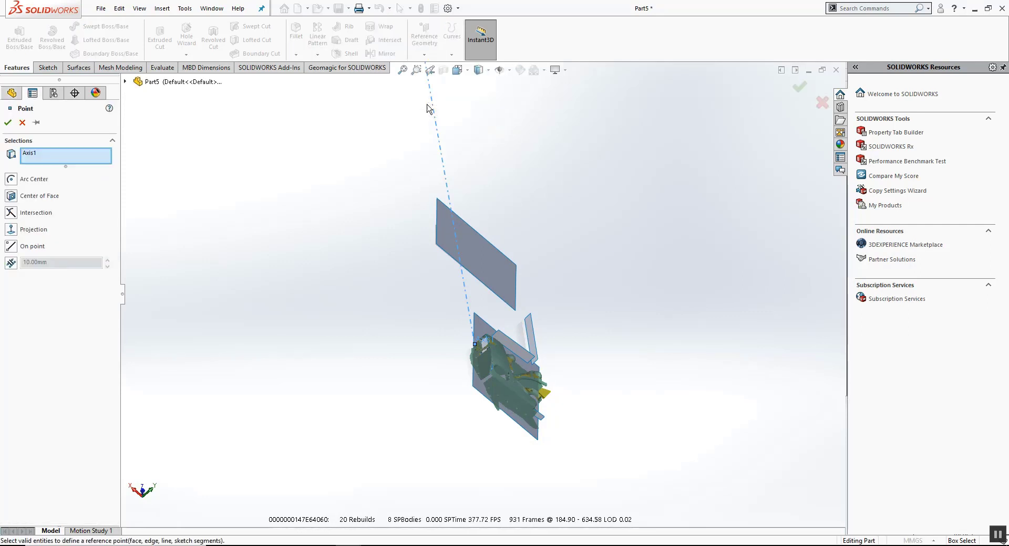
click(542, 420)
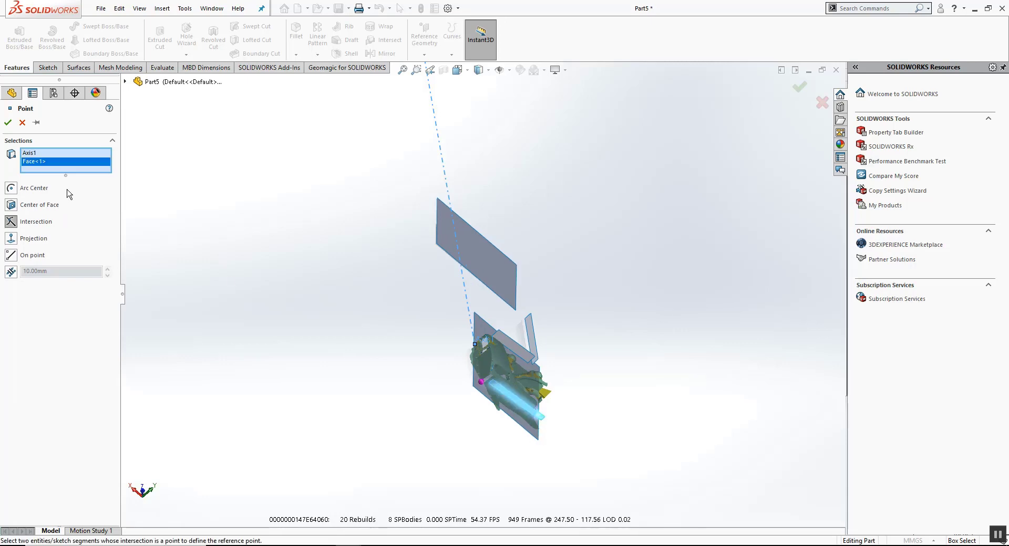
click(8, 123)
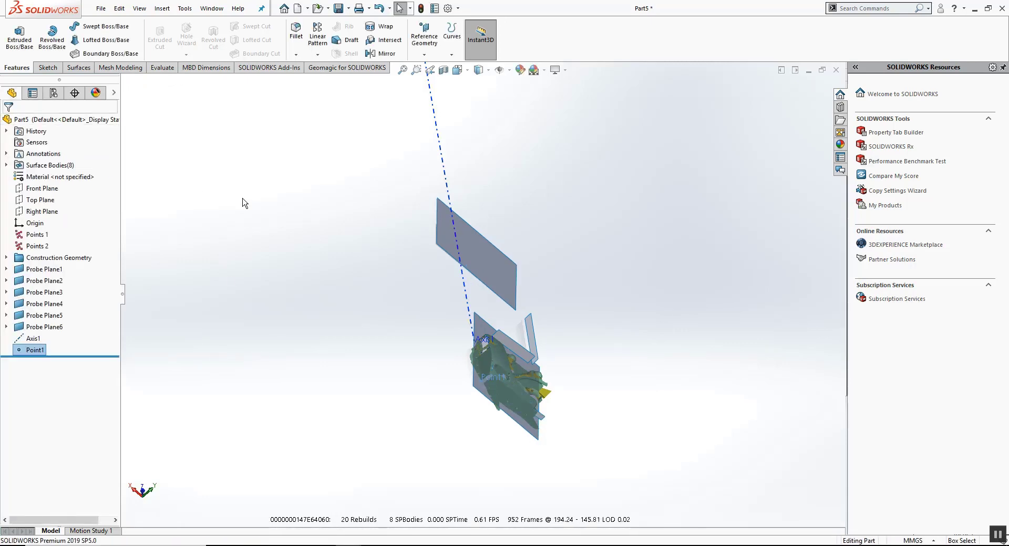
- Create a Two Planes reference axis from the second set's large plane and its narrow plane nearest the scanned part, clearing the preselected point
click(424, 52)
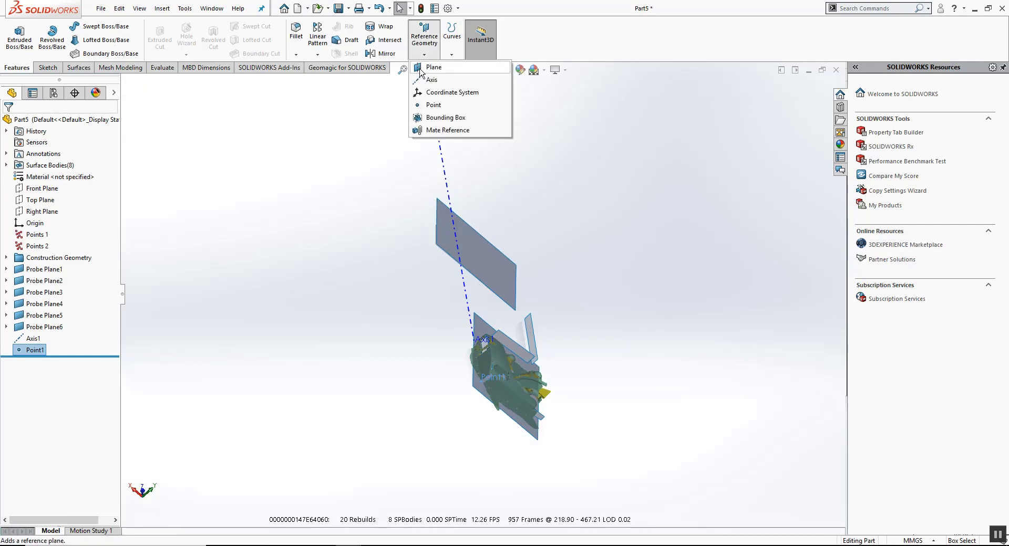
click(428, 80)
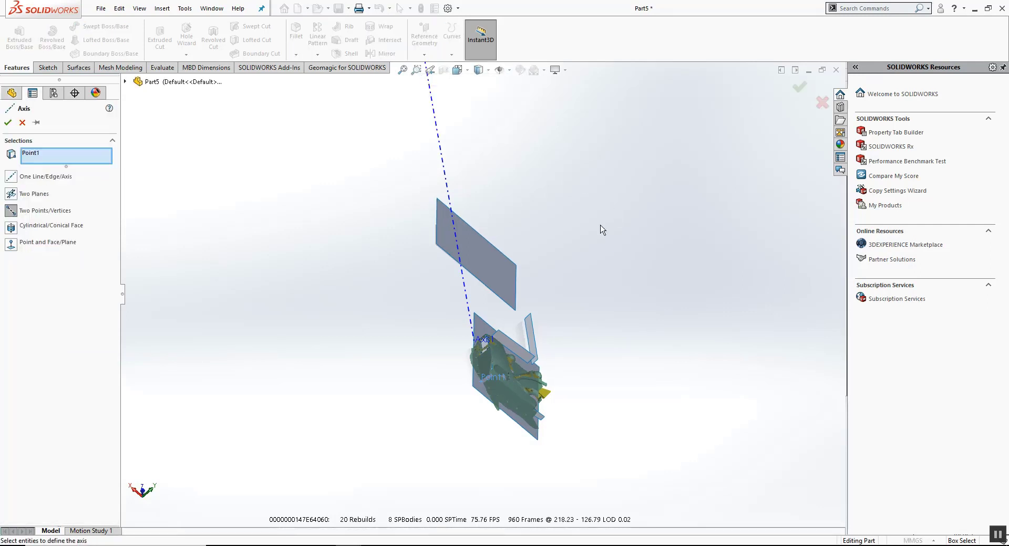
middle_drag(576, 302, 503, 294)
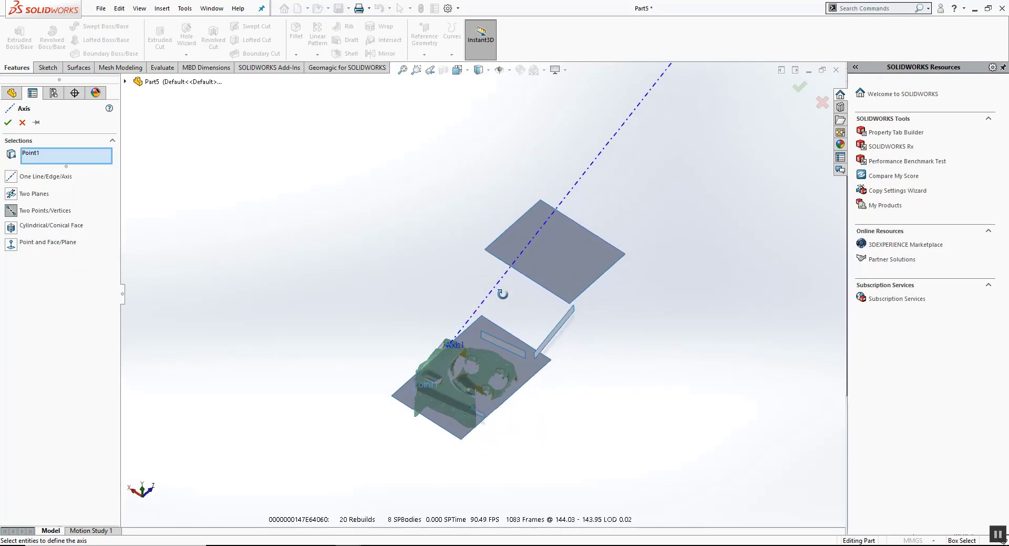
click(576, 279)
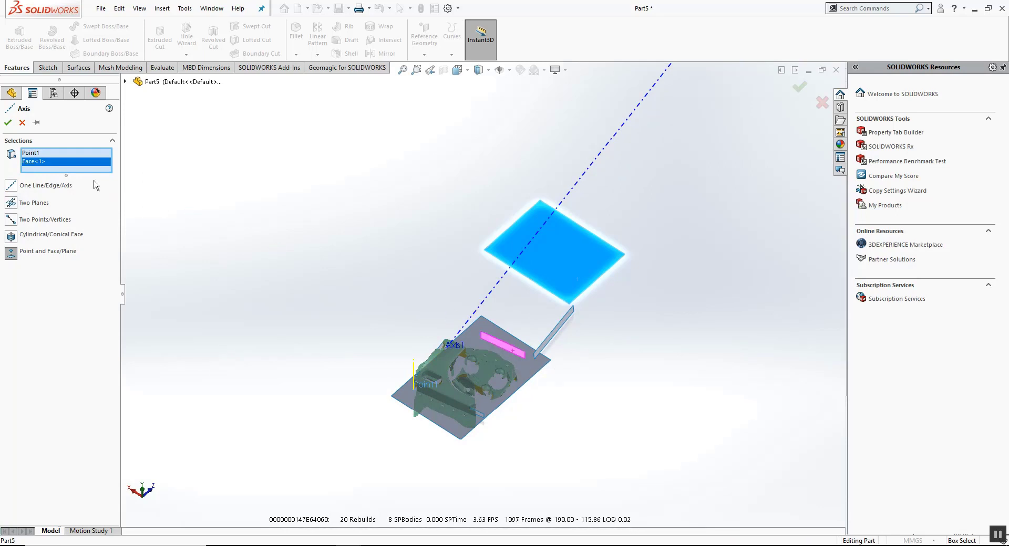
click(54, 156)
right_click(56, 159)
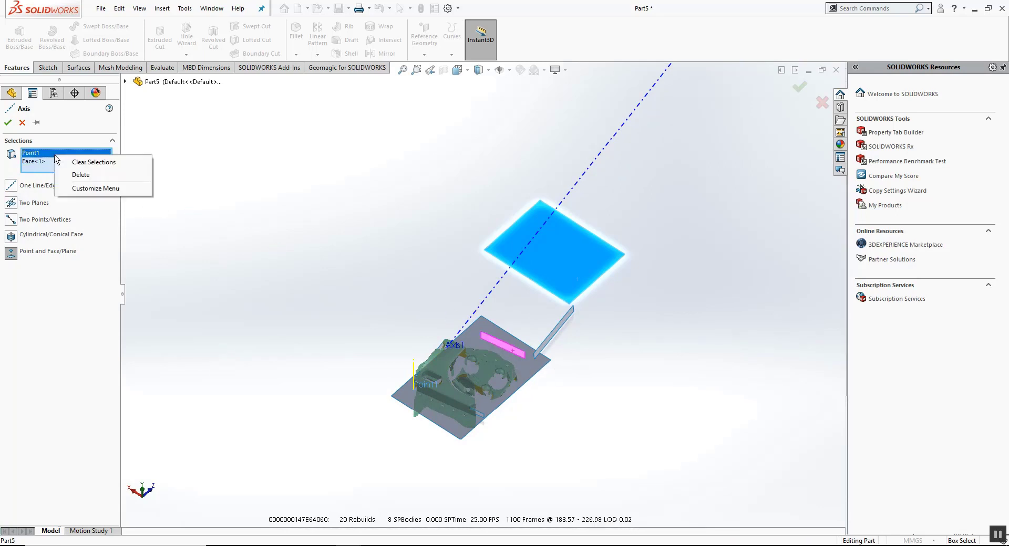
click(94, 162)
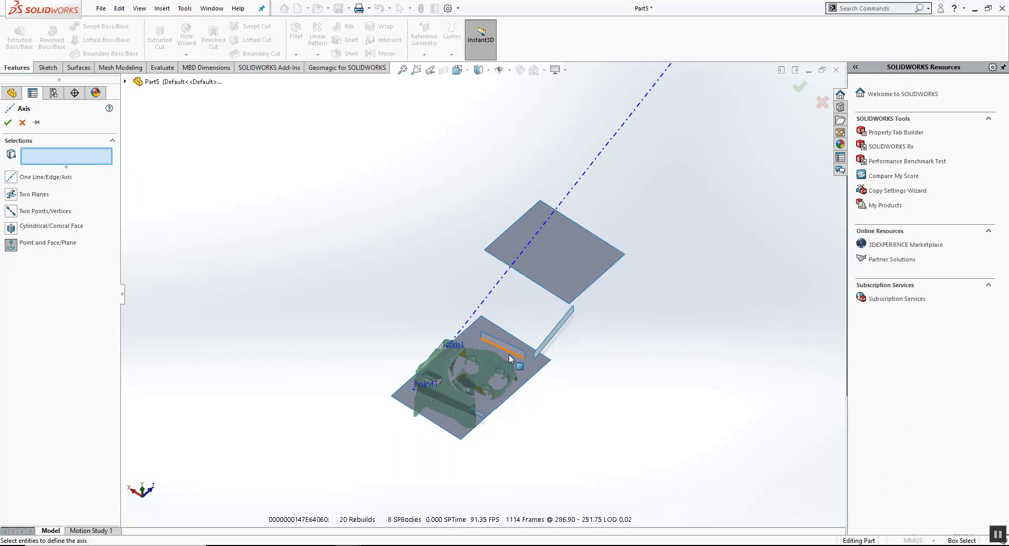
click(521, 337)
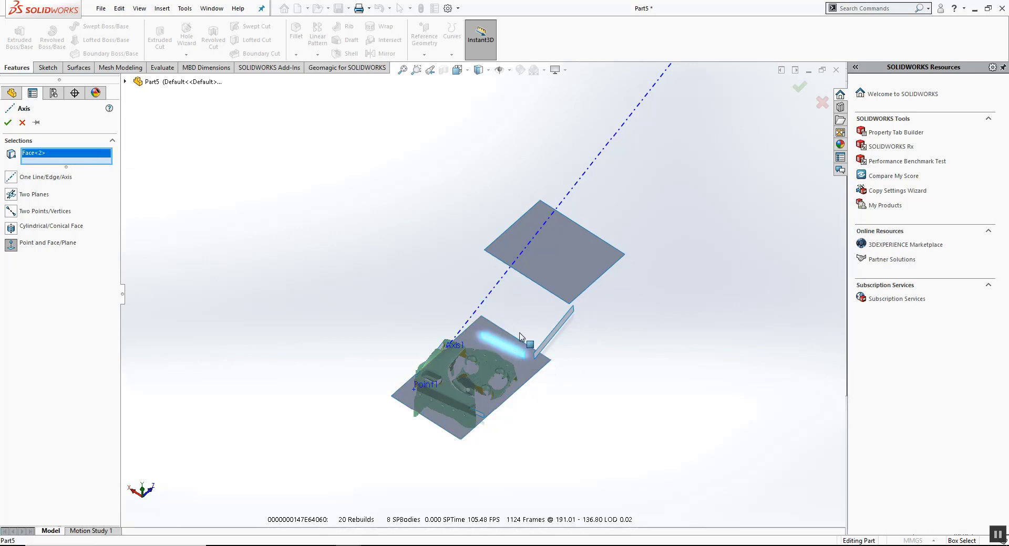
click(551, 268)
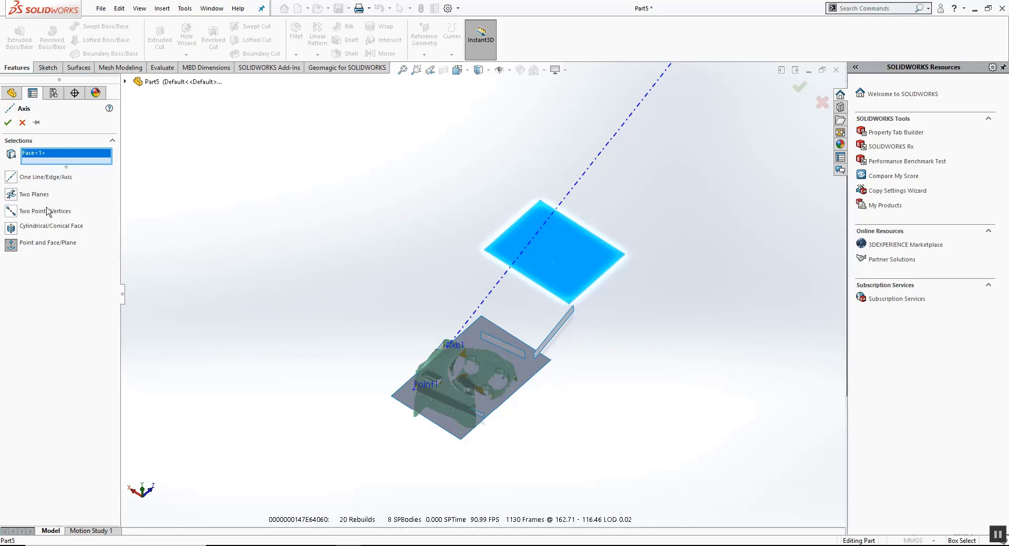
click(12, 195)
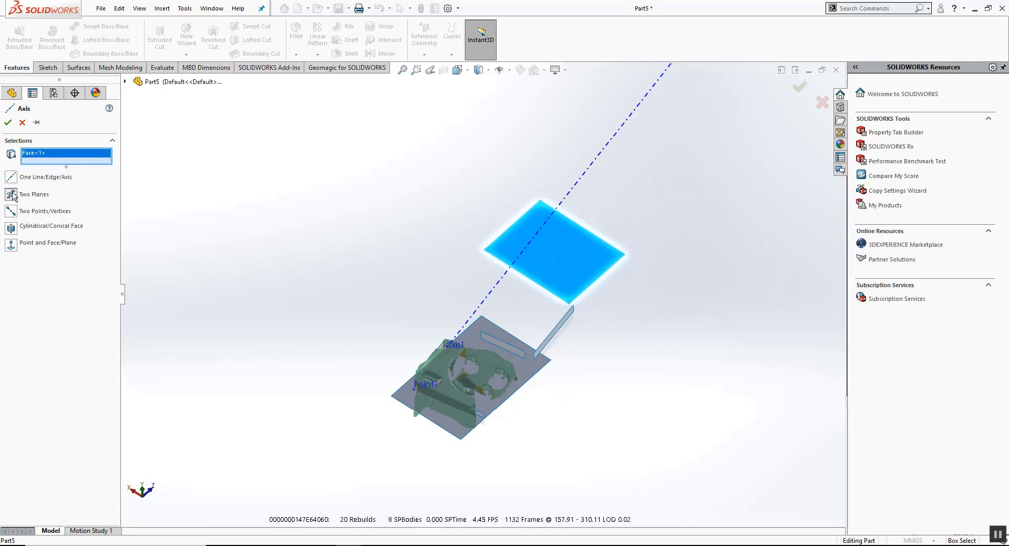
click(518, 355)
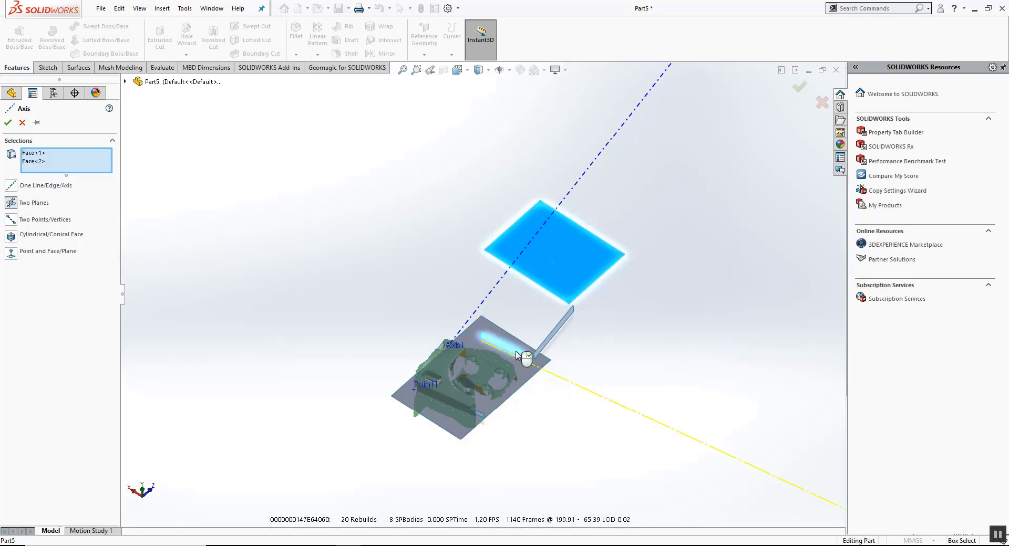
click(9, 123)
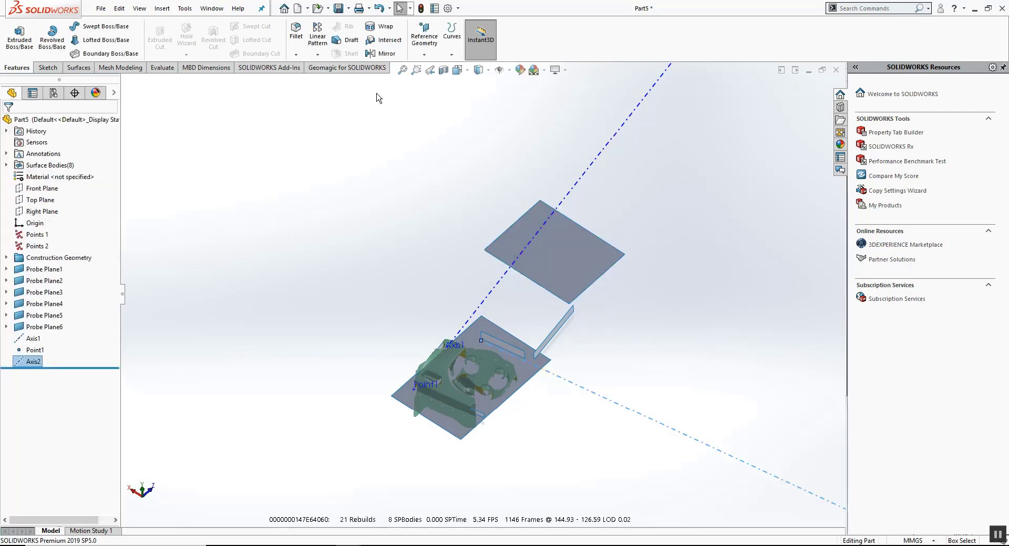
- Create a reference point at the intersection of Axis2 and the remaining narrow plane of the second set
click(424, 55)
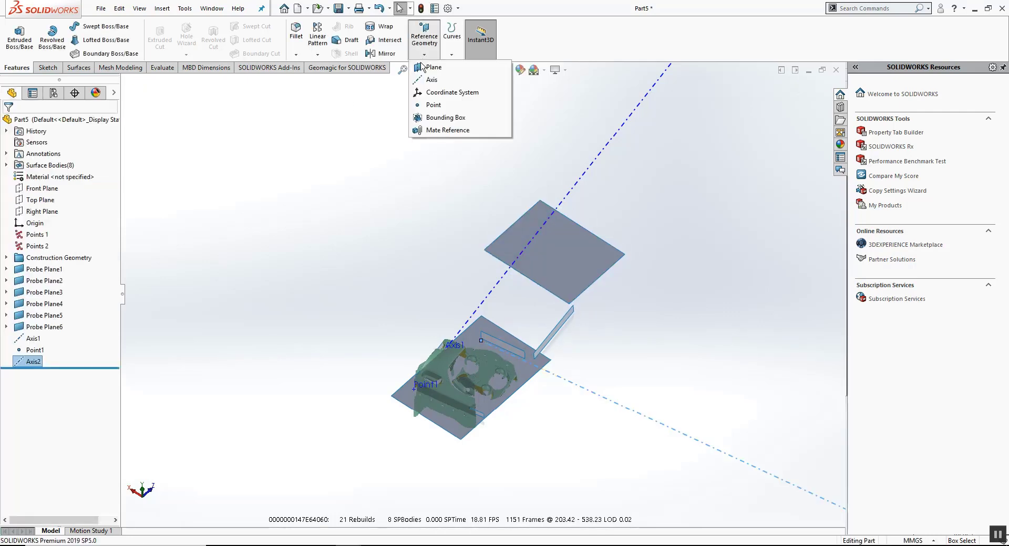
click(436, 105)
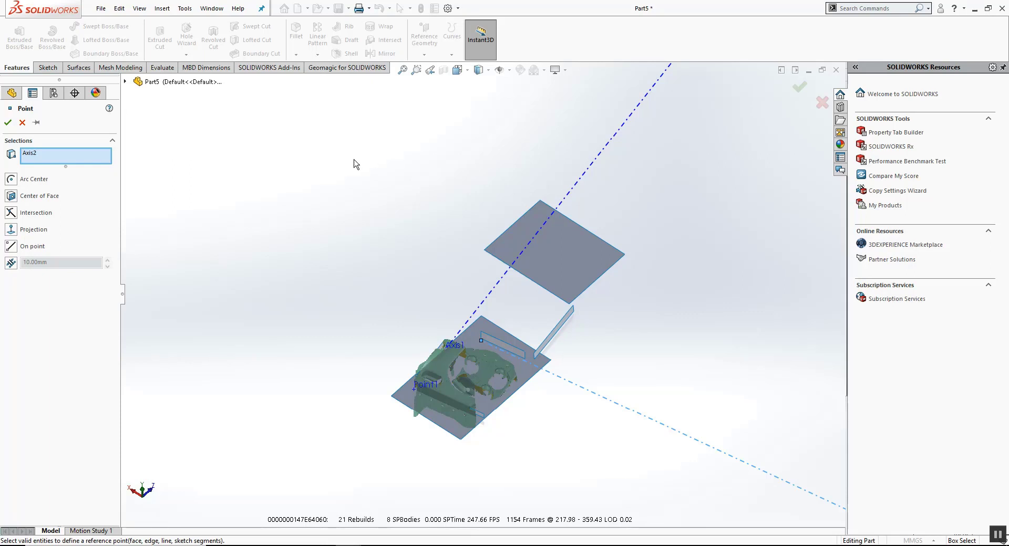
middle_drag(597, 371, 561, 327)
click(560, 326)
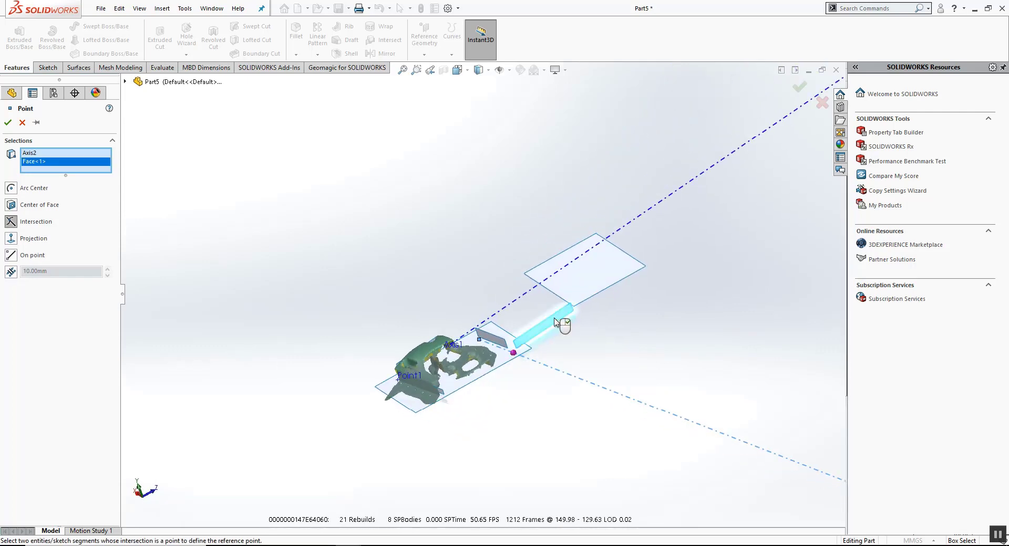
click(8, 123)
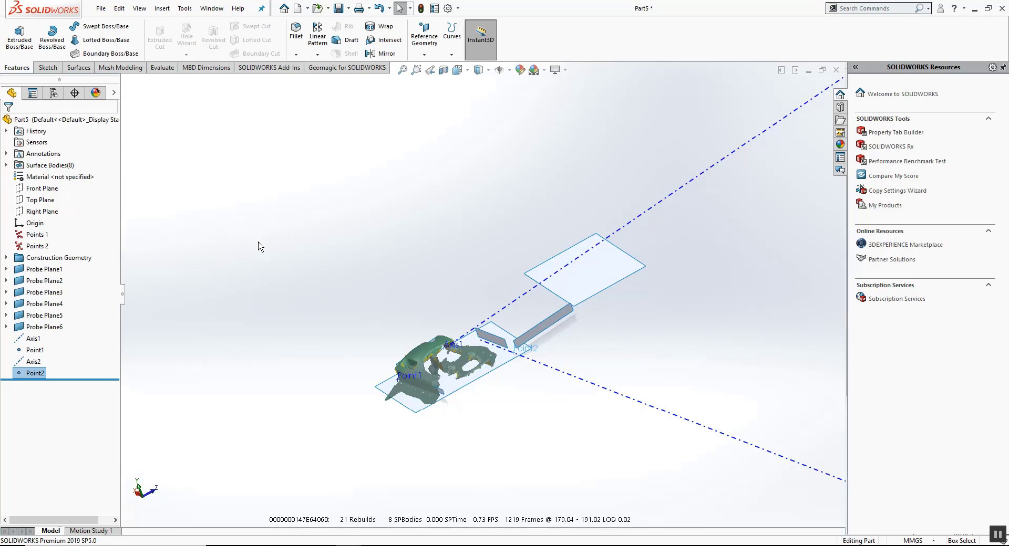
click(303, 267)
- Start Orient Device with the X-Y-Z moving method and pick the second set's Point2 as the moving origin
click(347, 67)
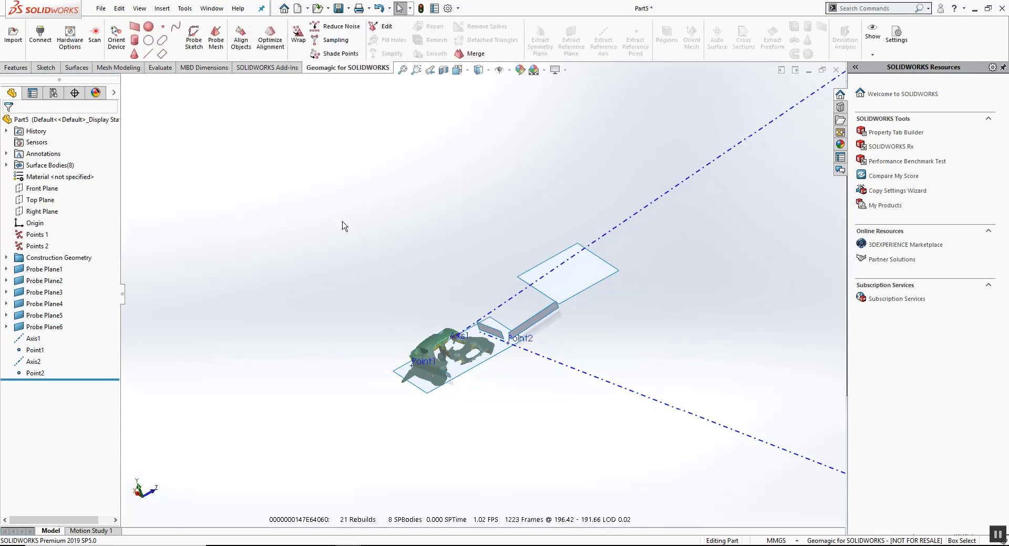
scroll(305, 171, up, 3)
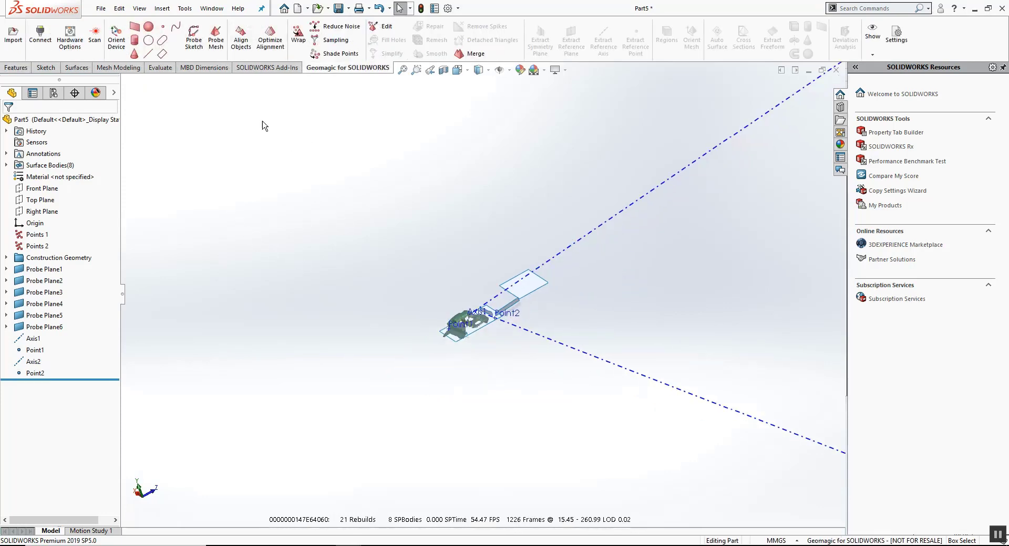
click(116, 37)
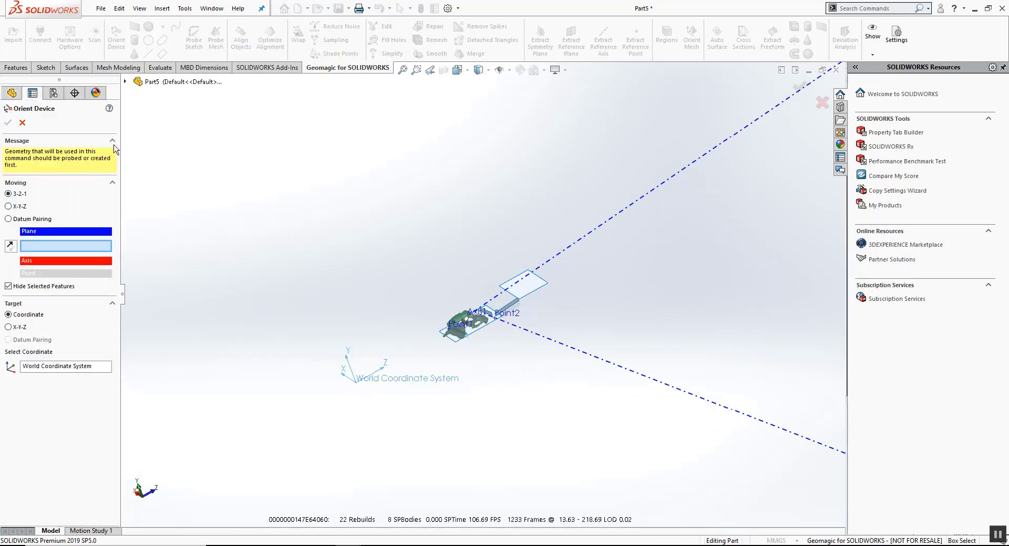
click(22, 122)
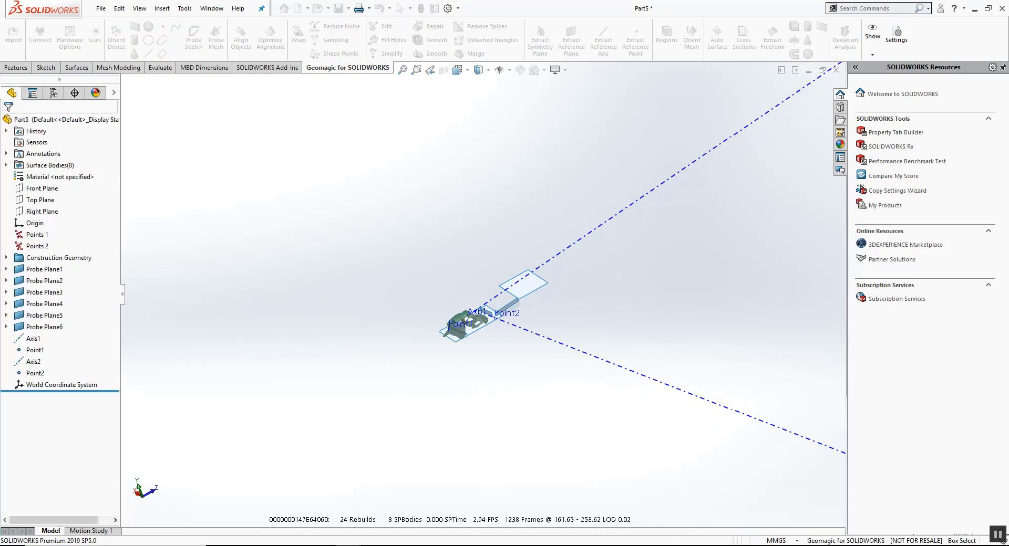
click(119, 44)
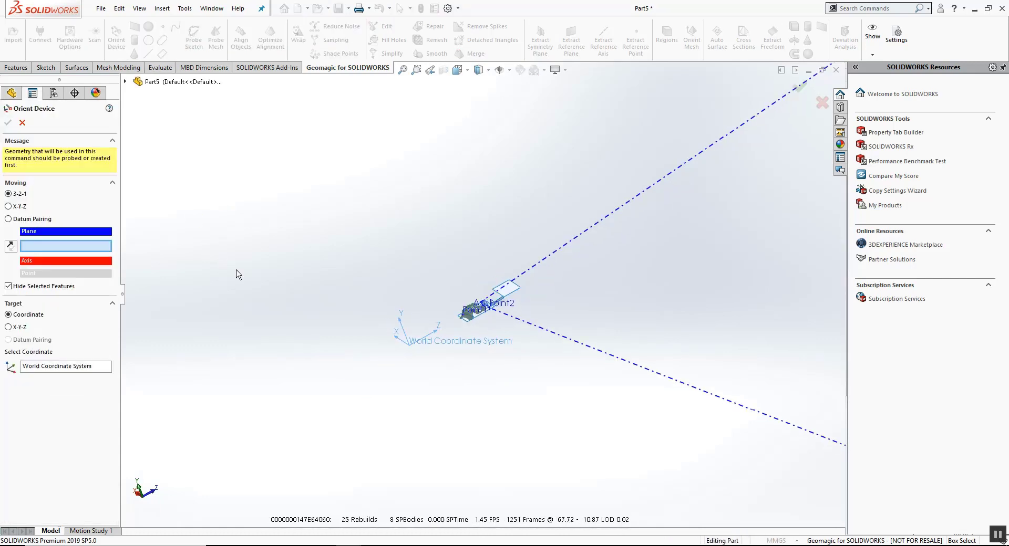
scroll(488, 343, down, 3)
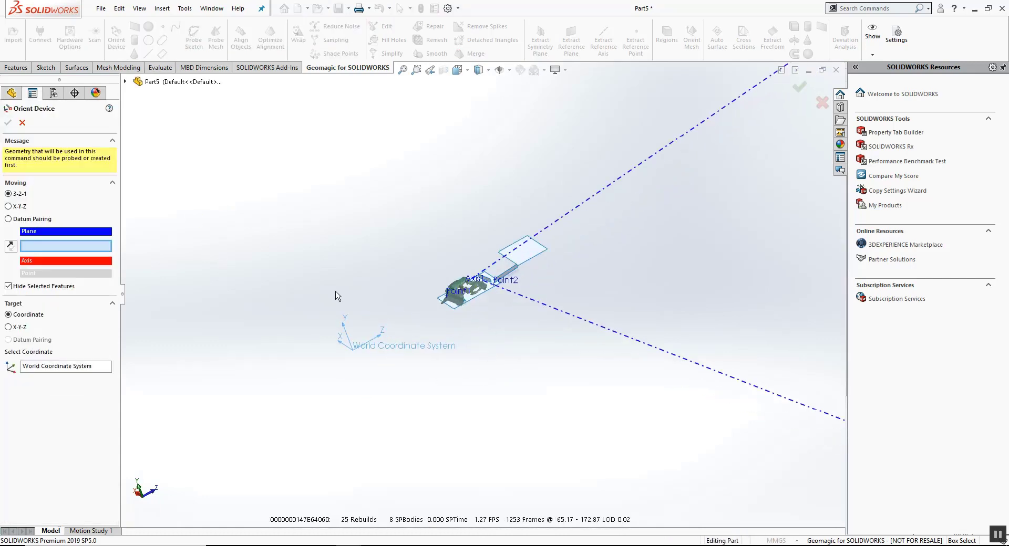
click(9, 207)
click(45, 247)
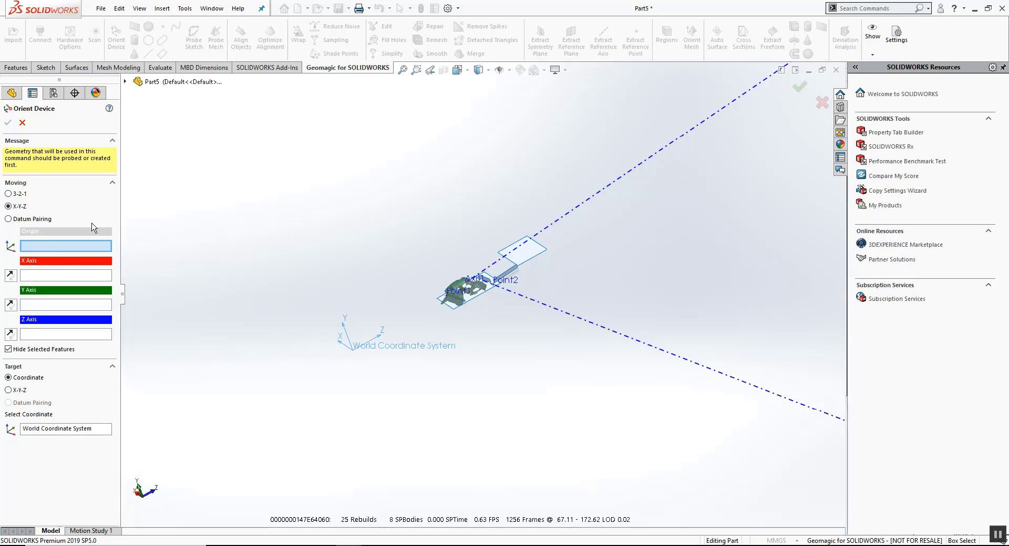
scroll(496, 285, down, 5)
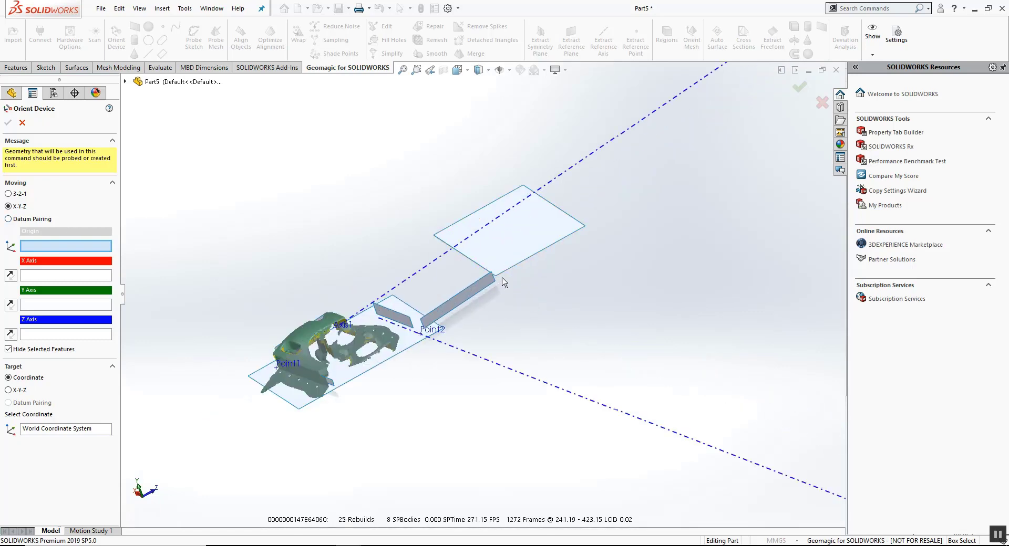
scroll(502, 282, down, 2)
click(356, 380)
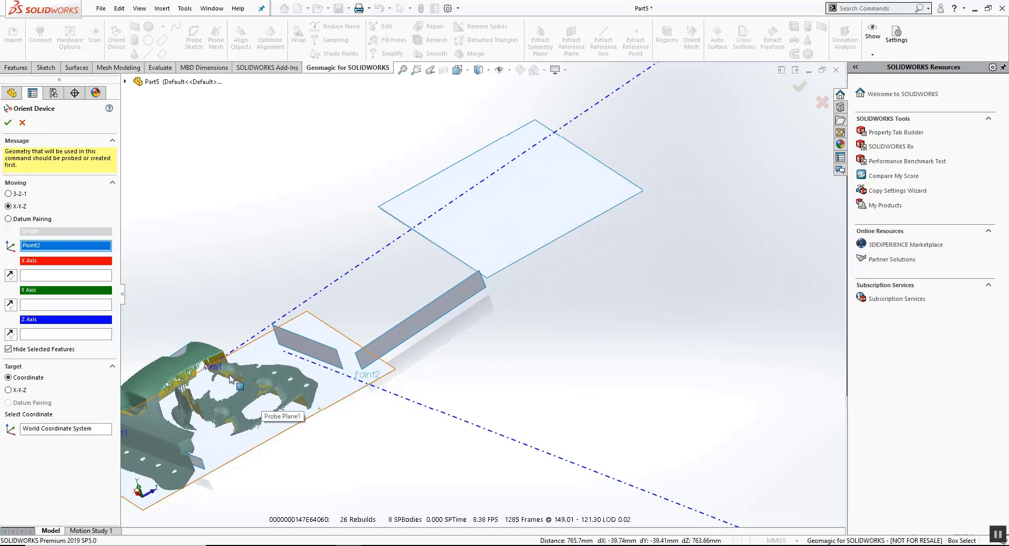
- Assign the second set's planes as moving axes: the long narrow plane for X, large plane for Y, narrow plane nearest the part for Z
click(45, 275)
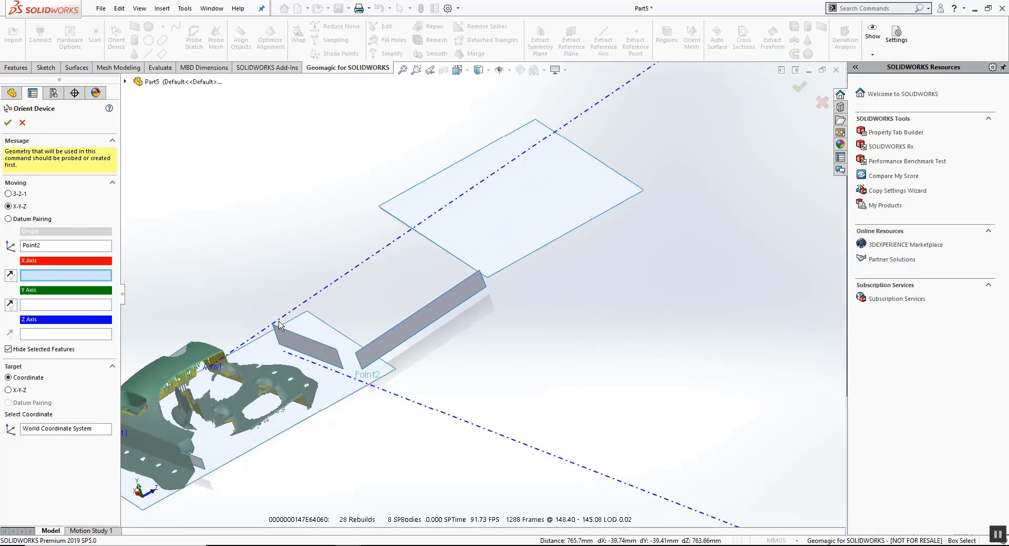
click(387, 336)
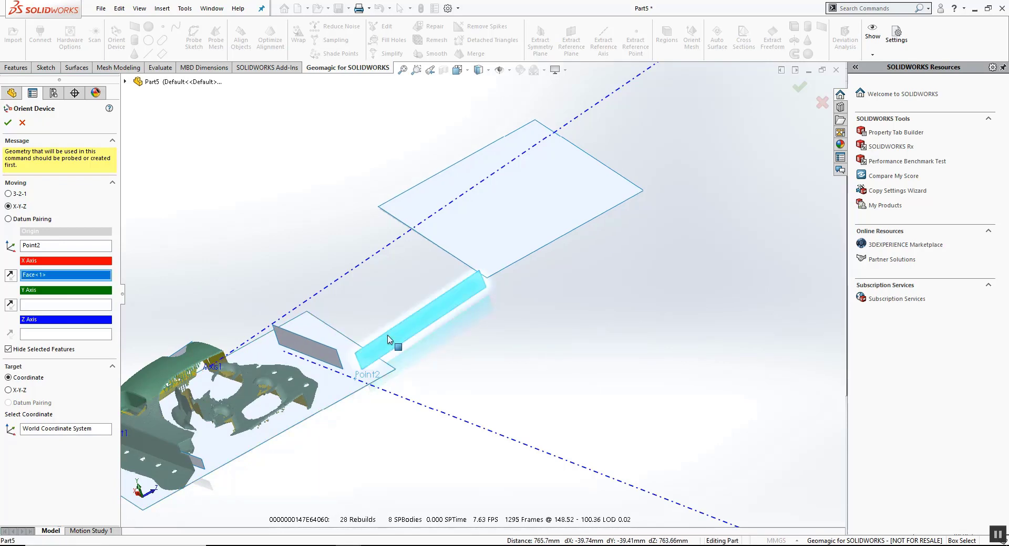
click(103, 307)
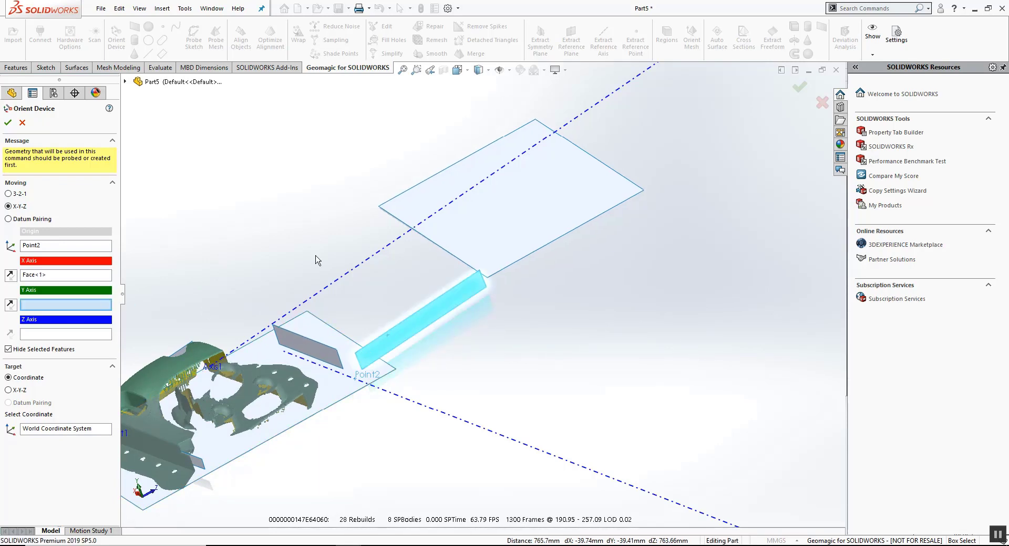
click(516, 250)
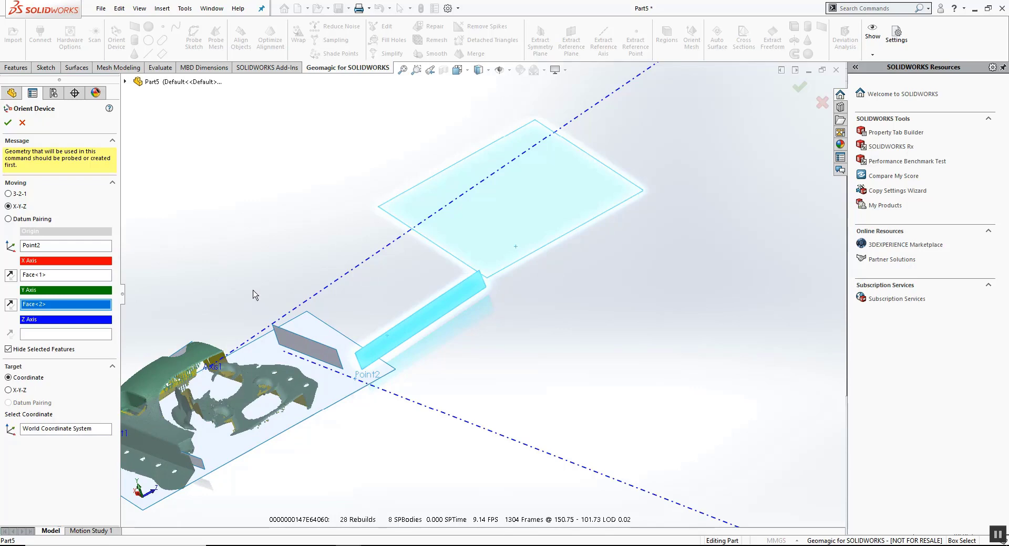
click(97, 335)
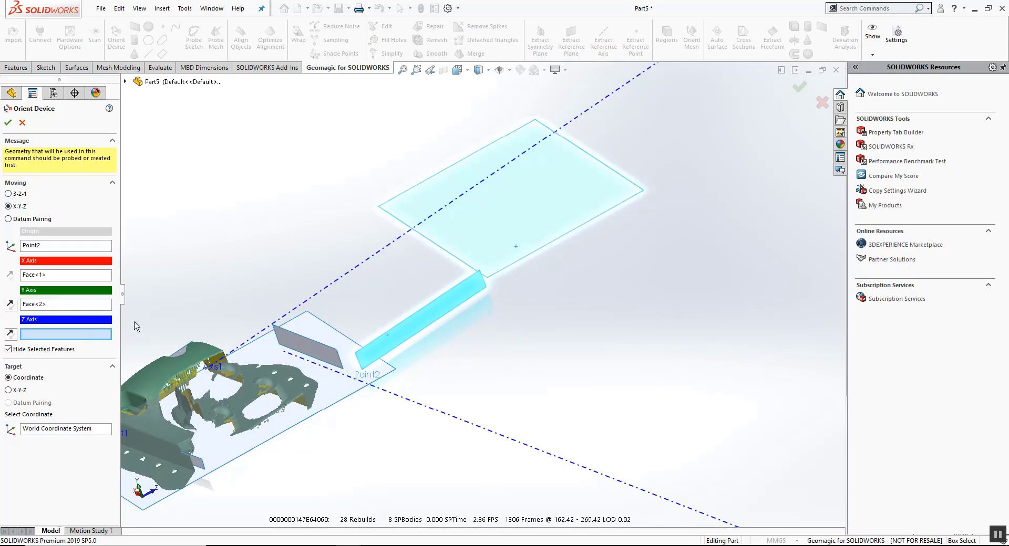
click(92, 307)
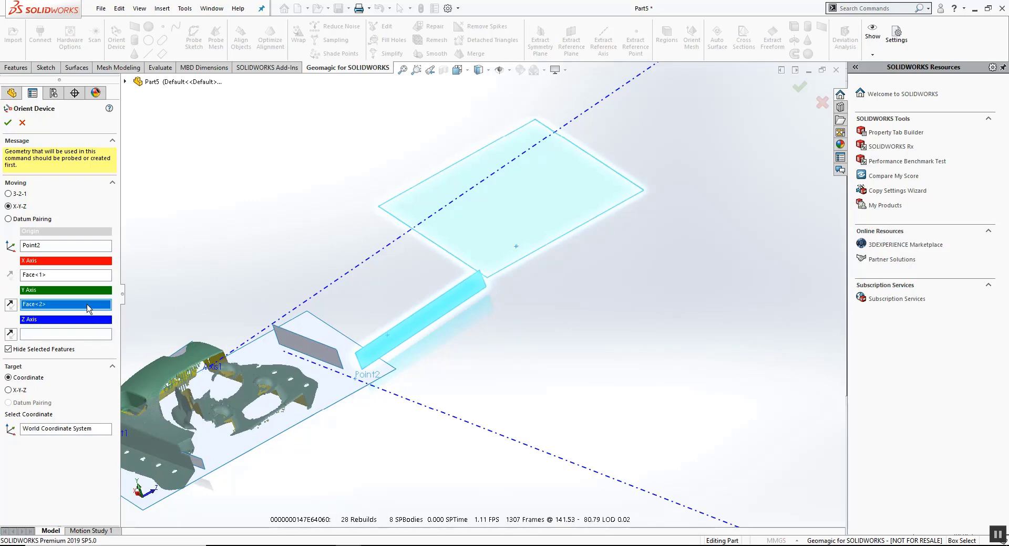
click(12, 308)
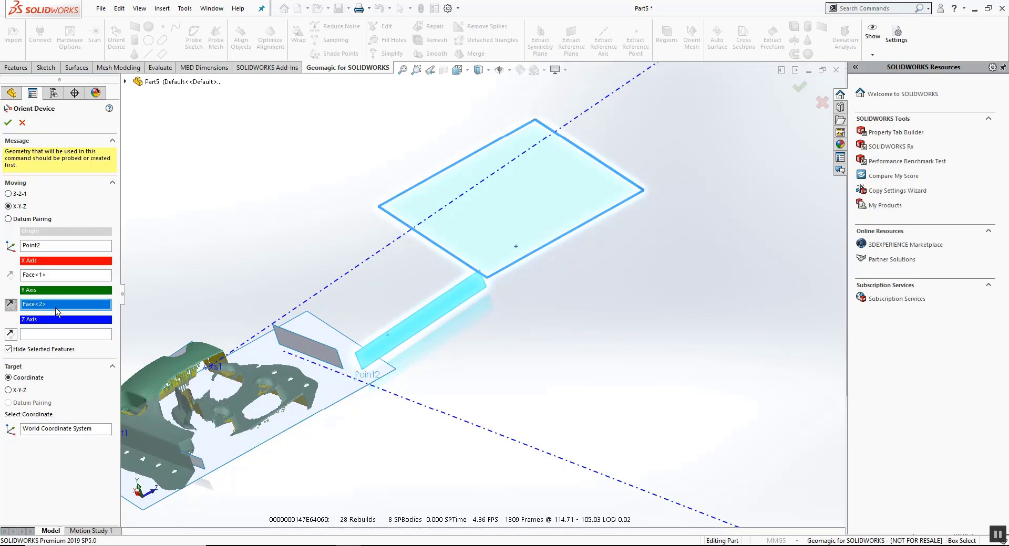
click(14, 307)
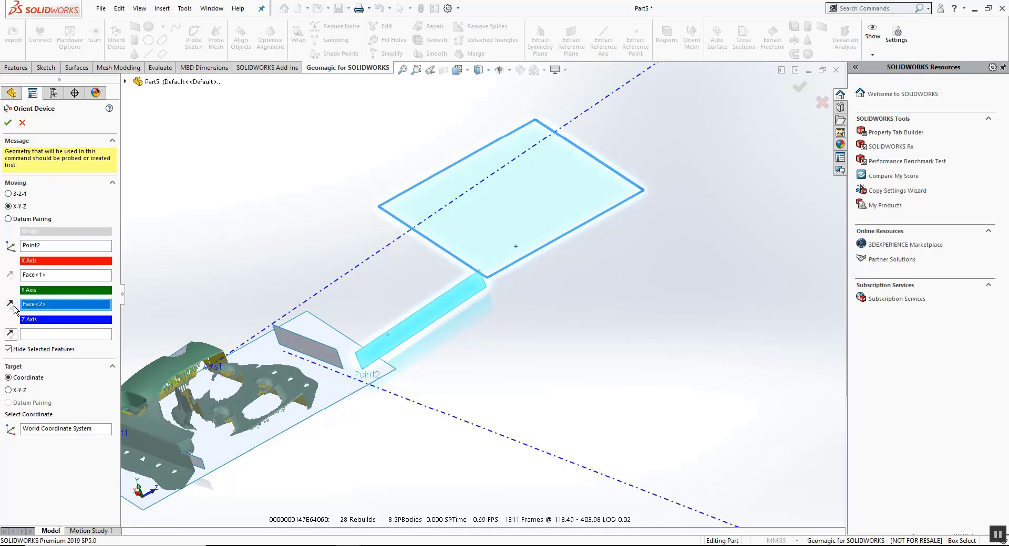
click(45, 336)
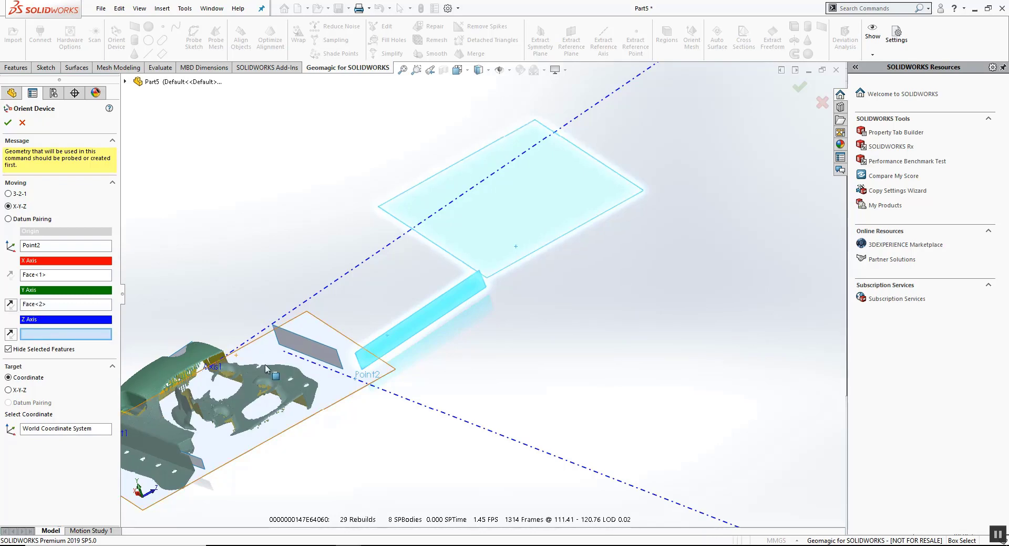
click(303, 353)
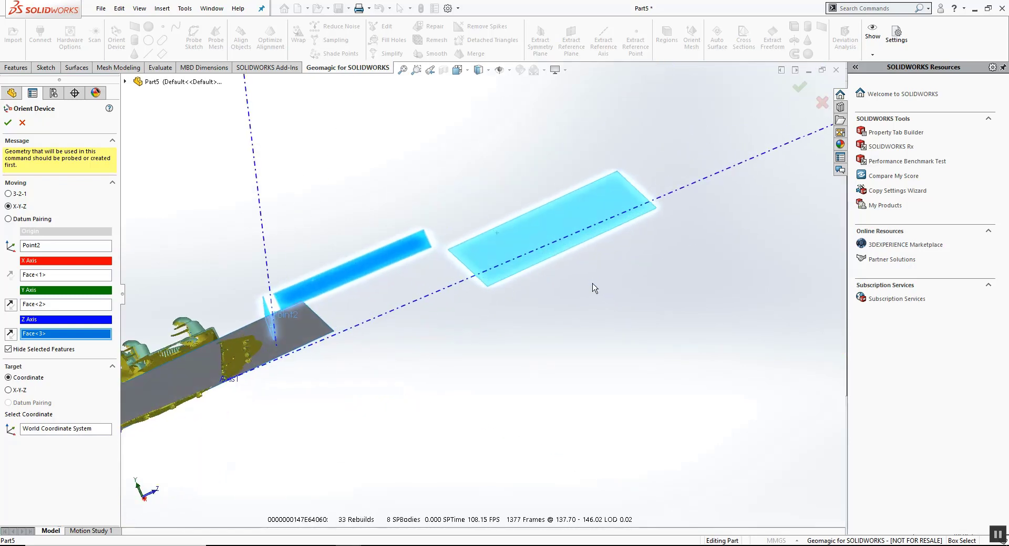
- Clear the moving Y axis selection and reselect the second set's large plane for it
click(98, 301)
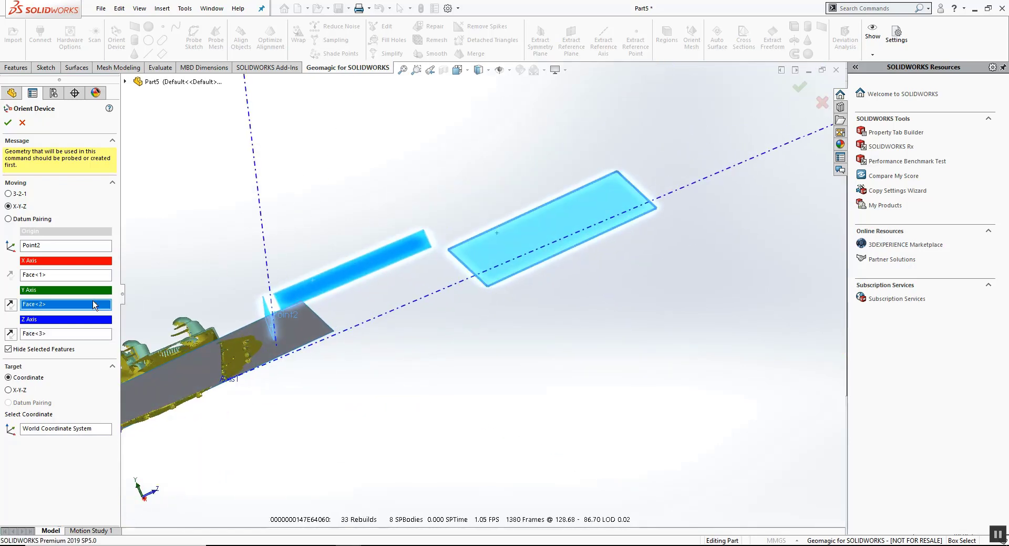
right_click(98, 303)
click(100, 308)
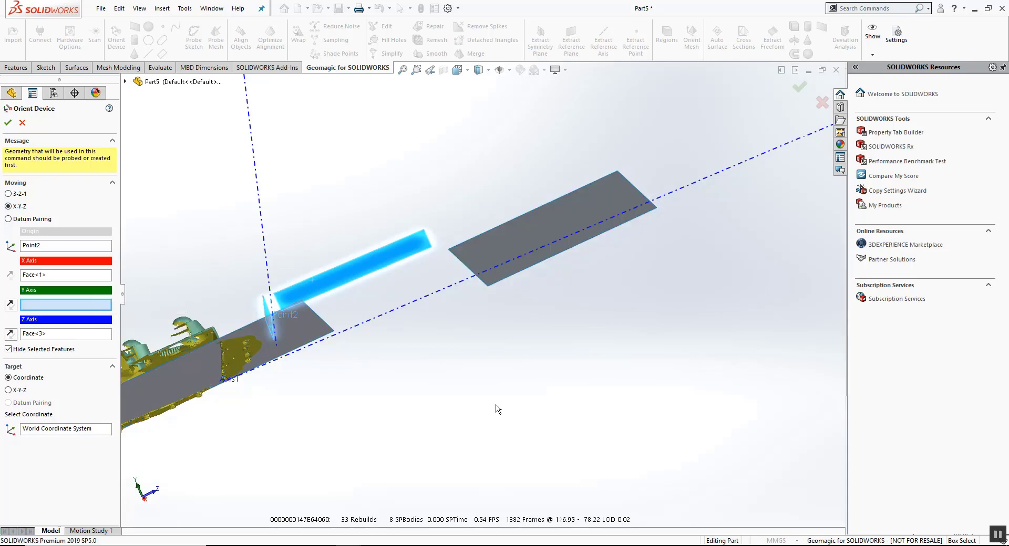
click(512, 244)
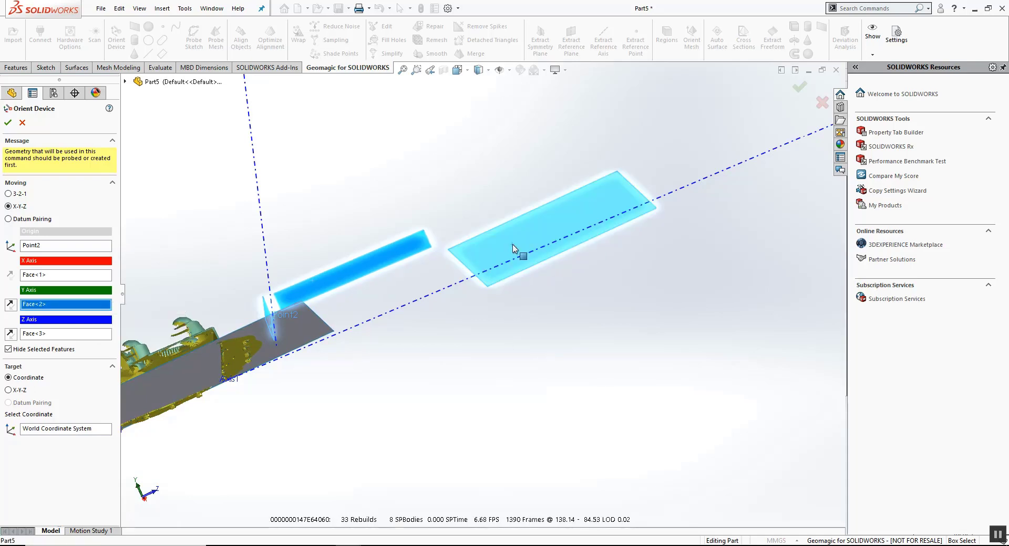
- Switch the target to the X-Y-Z method and pick the first set's Point1 as the target origin
scroll(435, 172, down, 3)
scroll(434, 172, up, 8)
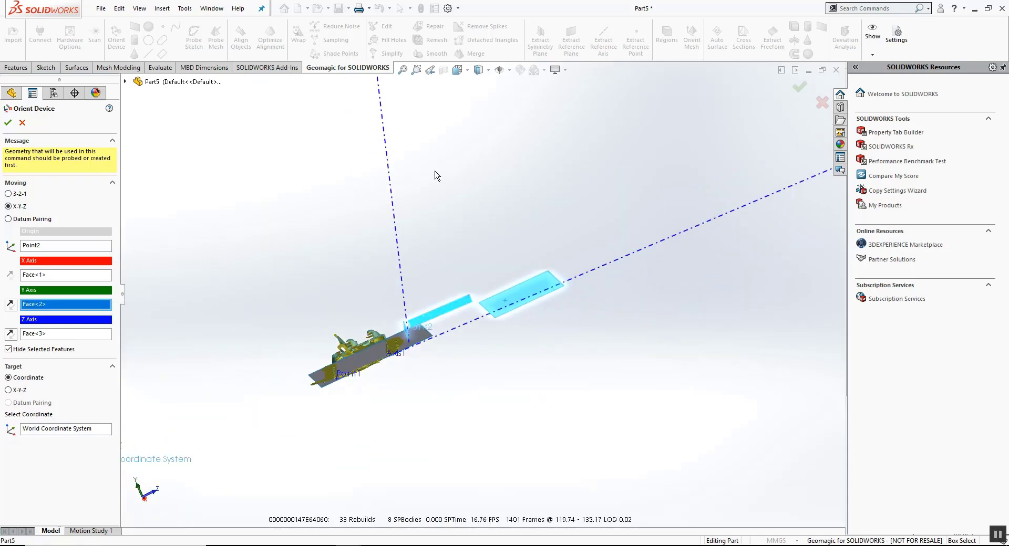
middle_drag(434, 176, 484, 220)
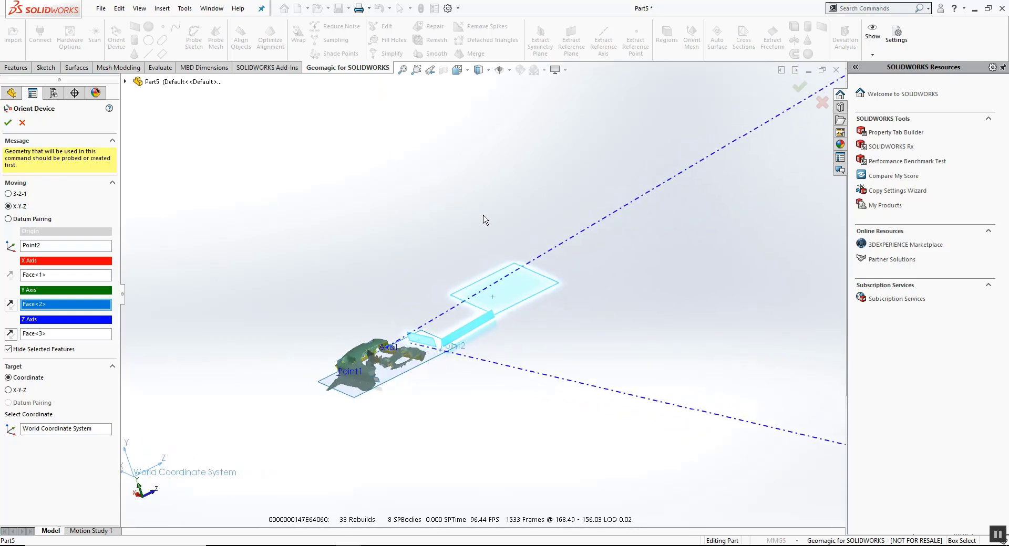
click(23, 394)
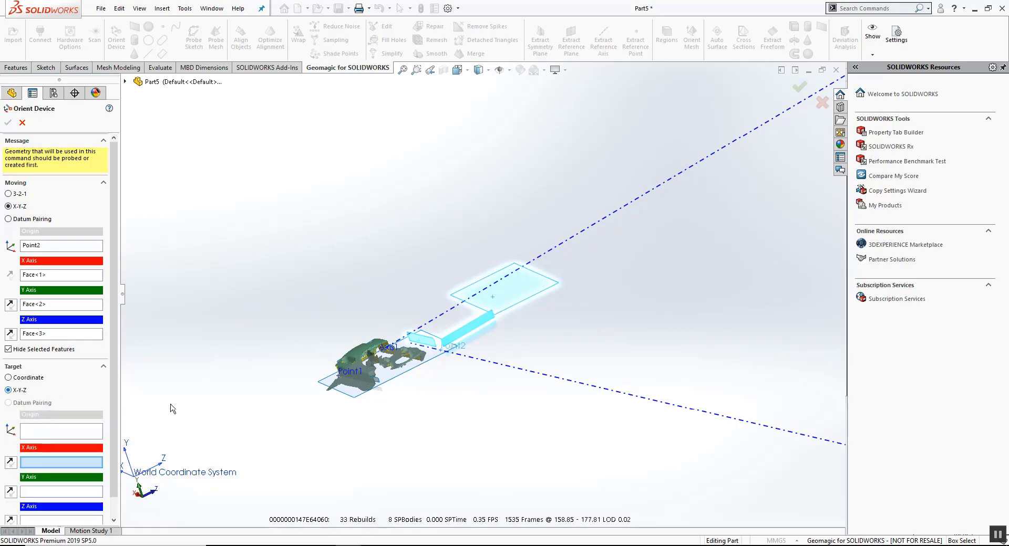
click(73, 431)
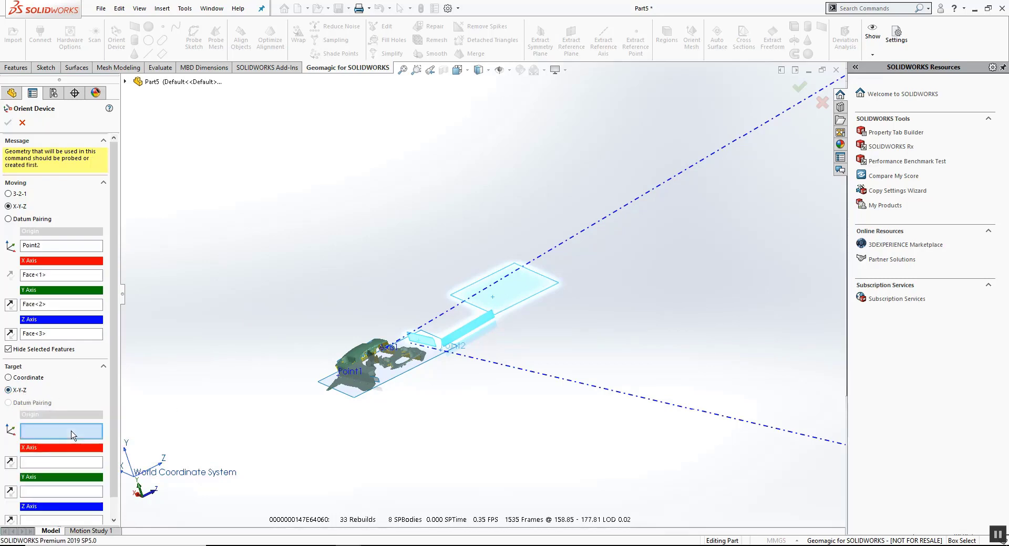
click(341, 388)
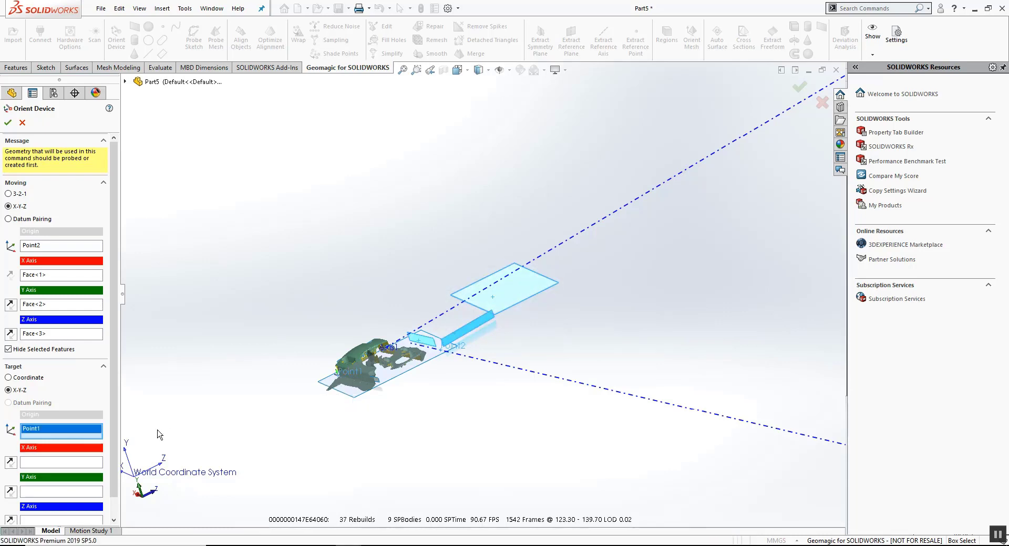
- Assign Probe Plane2, the narrow first-set plane running through the scanned part, as the target X axis
click(83, 464)
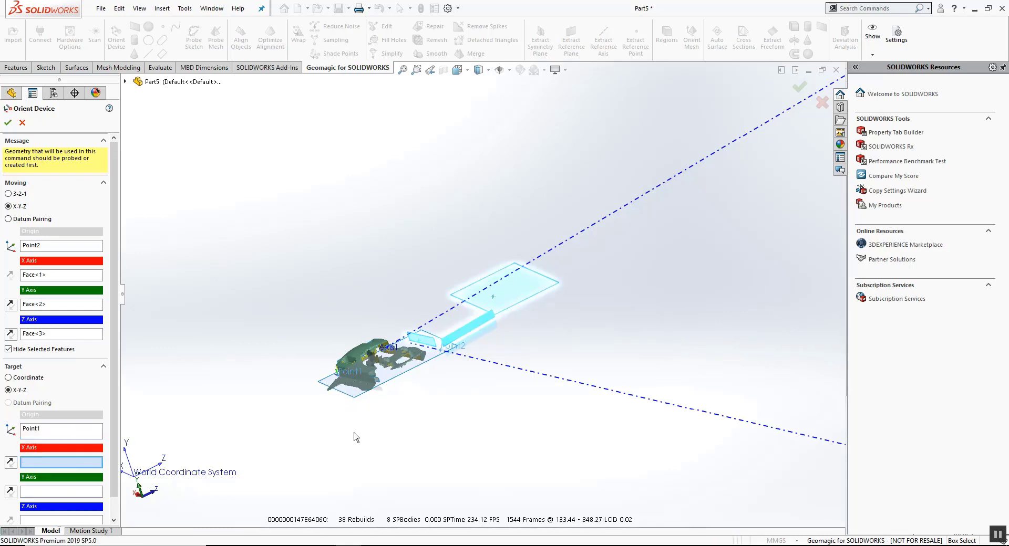
middle_drag(357, 438, 436, 449)
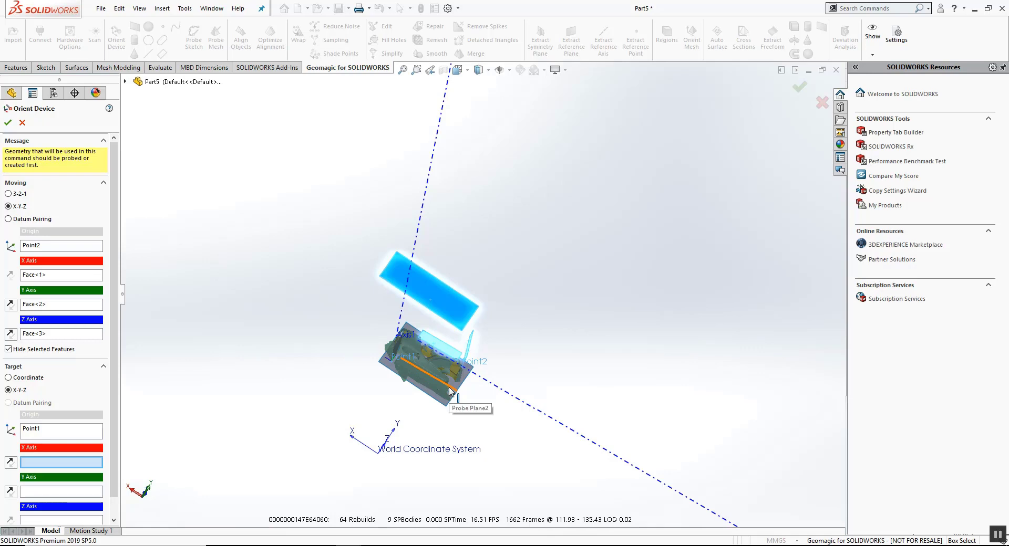
scroll(450, 392, up, 5)
scroll(450, 392, up, 3)
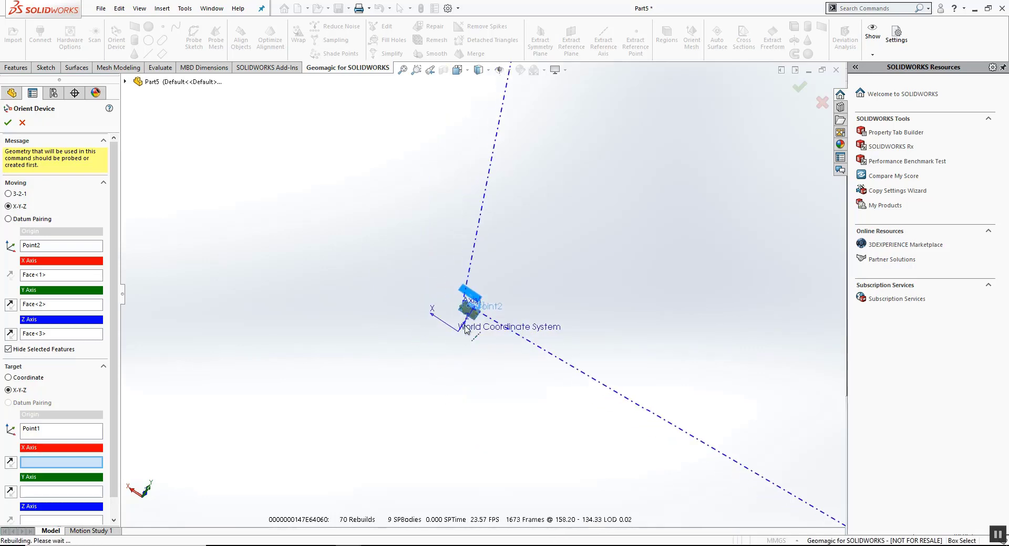
scroll(465, 303, down, 6)
scroll(484, 340, down, 5)
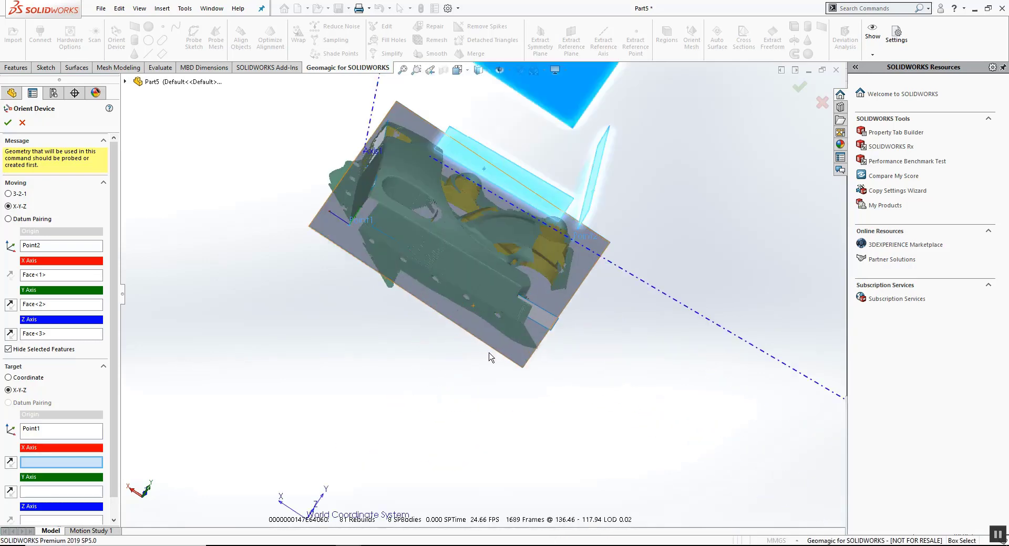
click(534, 319)
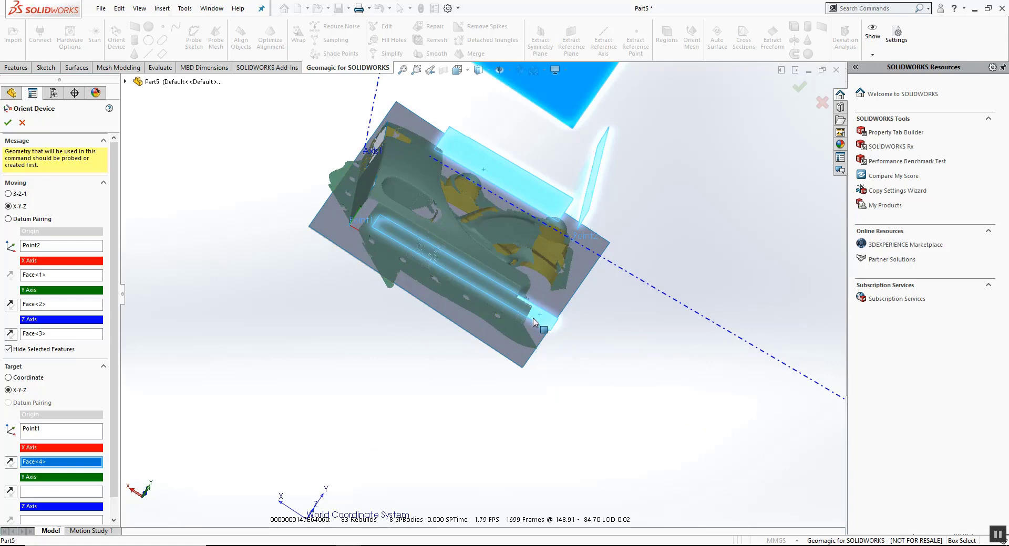
- Assign the large plane beneath the part as target Y axis and the remaining first-set plane as target Z axis, and apply the orientation
click(87, 492)
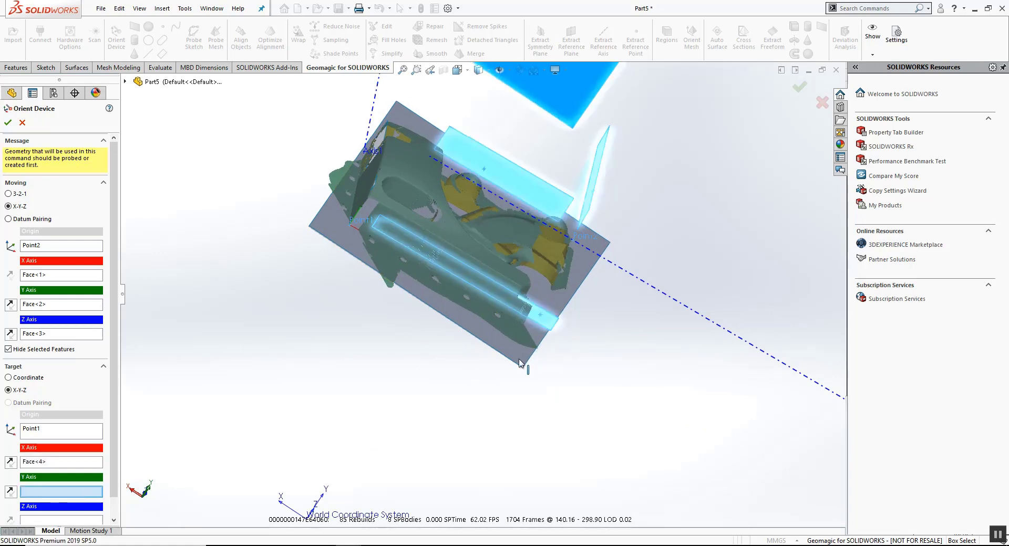
middle_drag(585, 383, 634, 331)
click(556, 344)
click(87, 520)
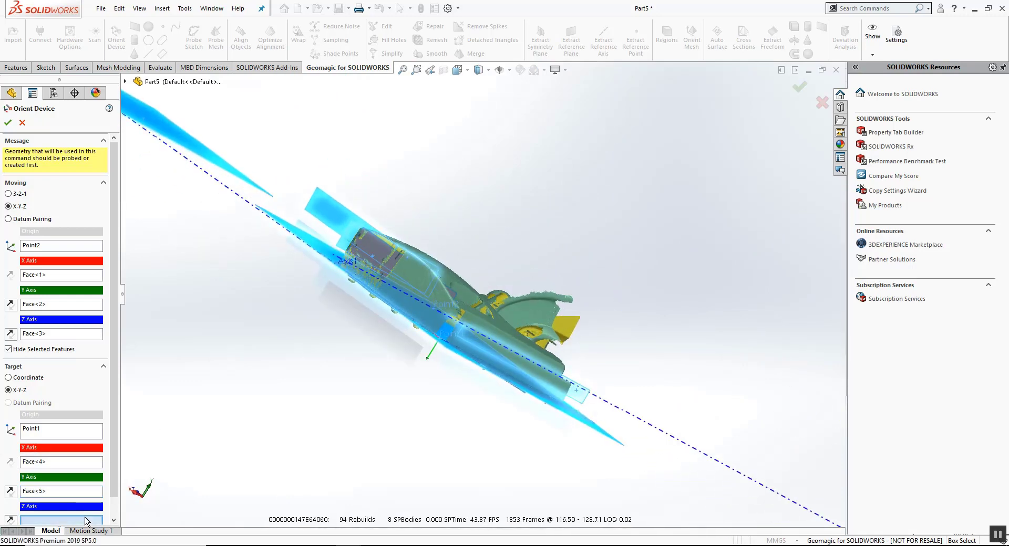
click(426, 288)
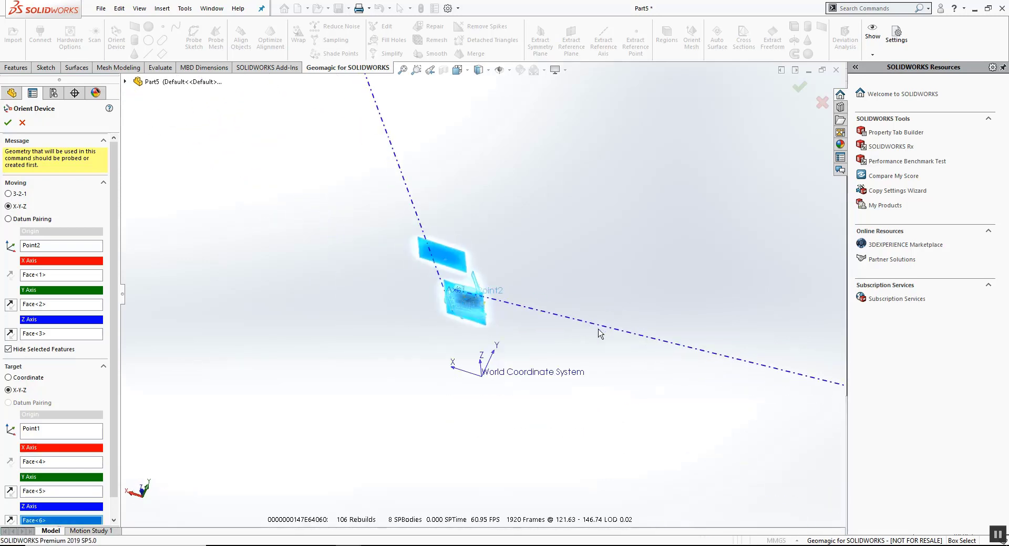
click(8, 124)
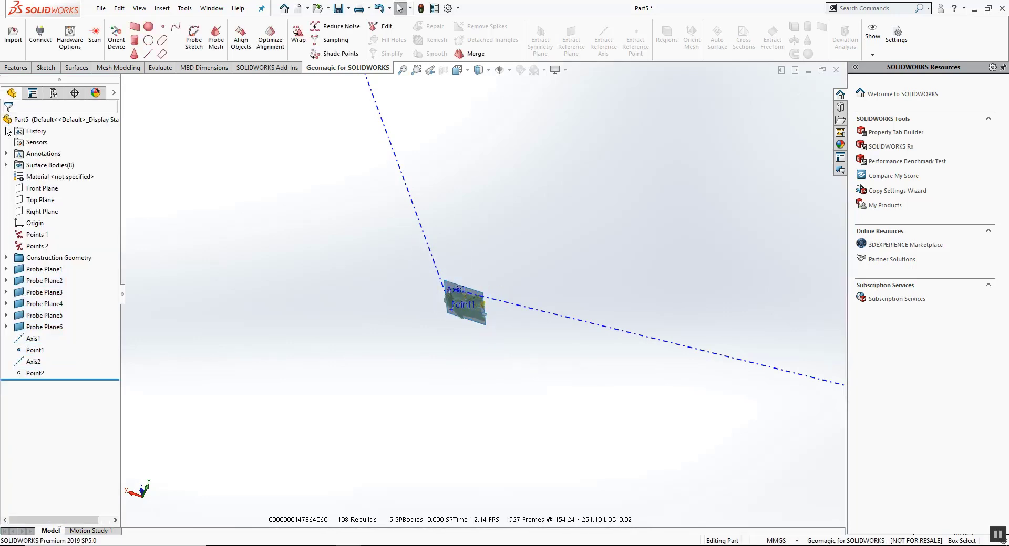
- Scan further areas of the part with the reoriented device to add new point sets beside the existing scan
scroll(586, 373, up, 9)
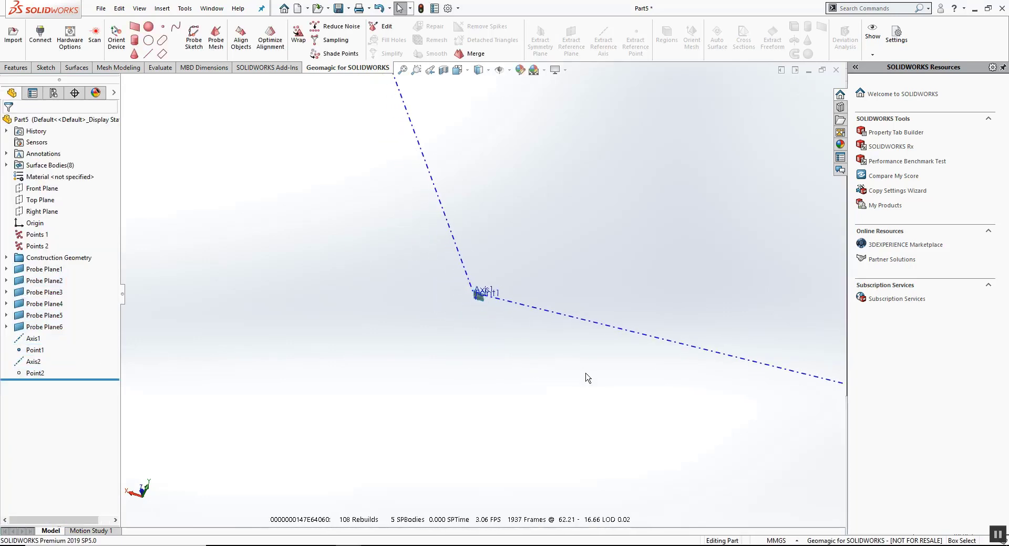
scroll(486, 303, down, 15)
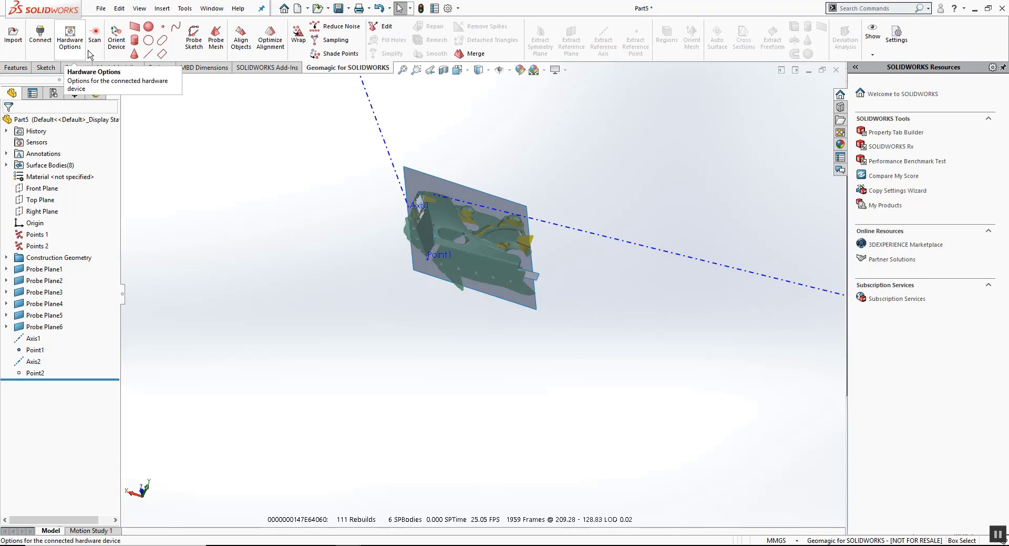
click(95, 35)
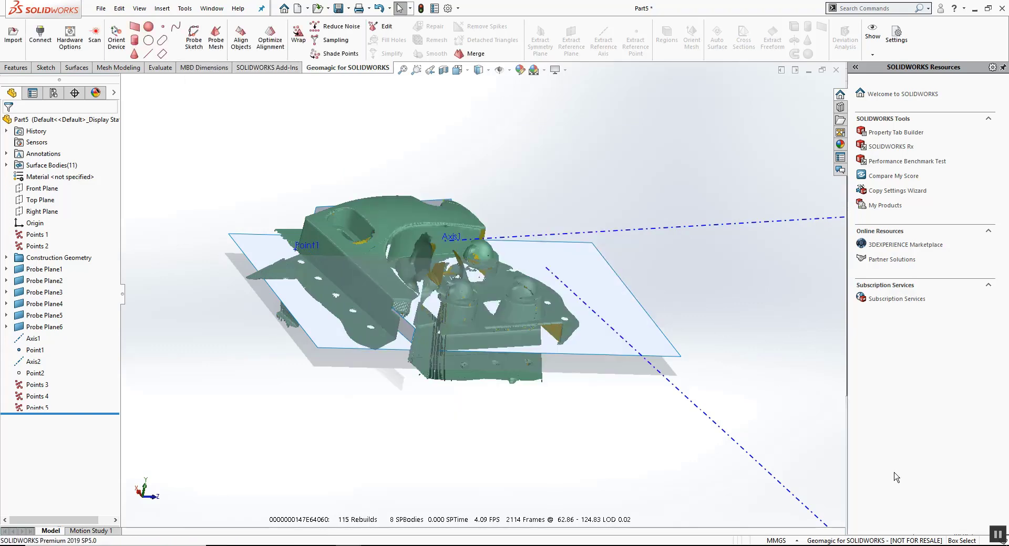
click(992, 540)
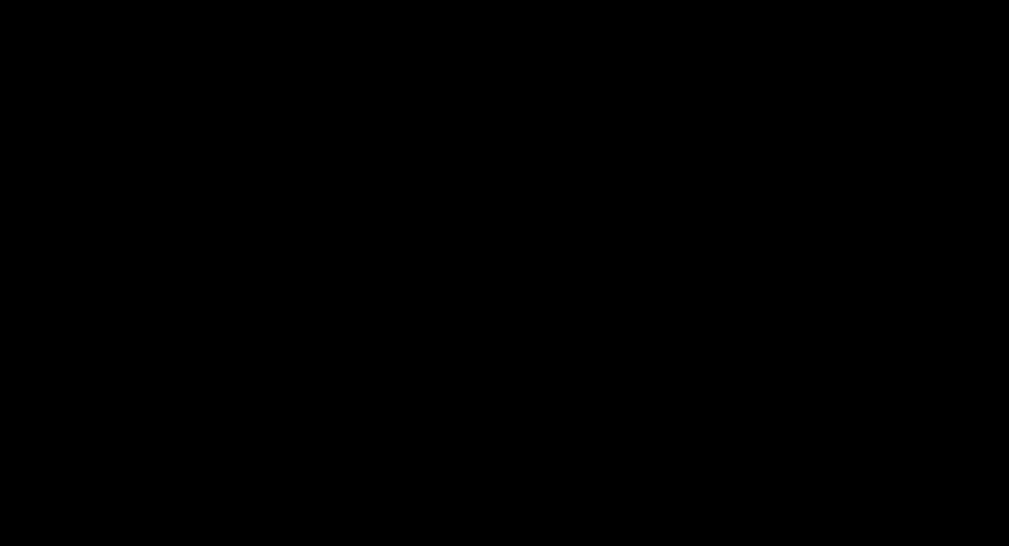